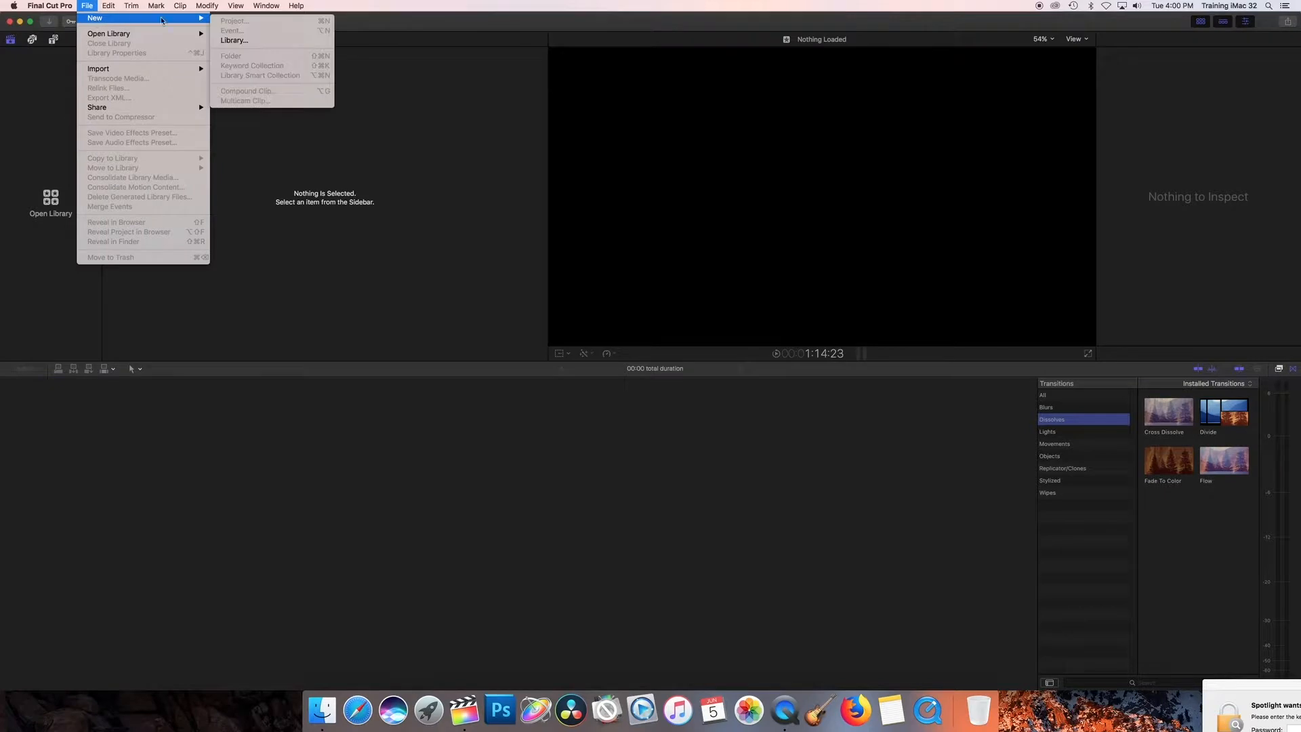
Create a new library named FCPX_COURSE_PROJECT, saved in the FCPX_COURSE_VIDEO folder on the external drive
{"action": "left_click", "coordinate": [234, 40]}
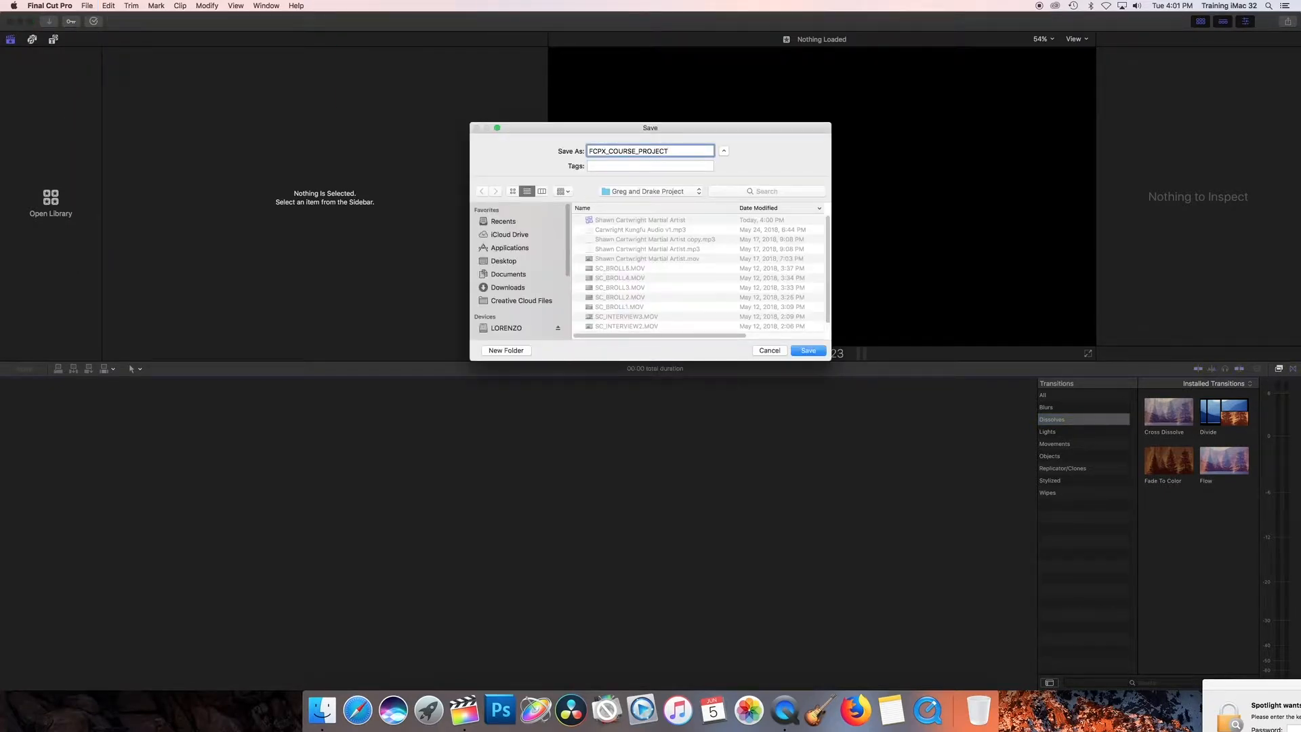
{"action": "left_click", "coordinate": [522, 328]}
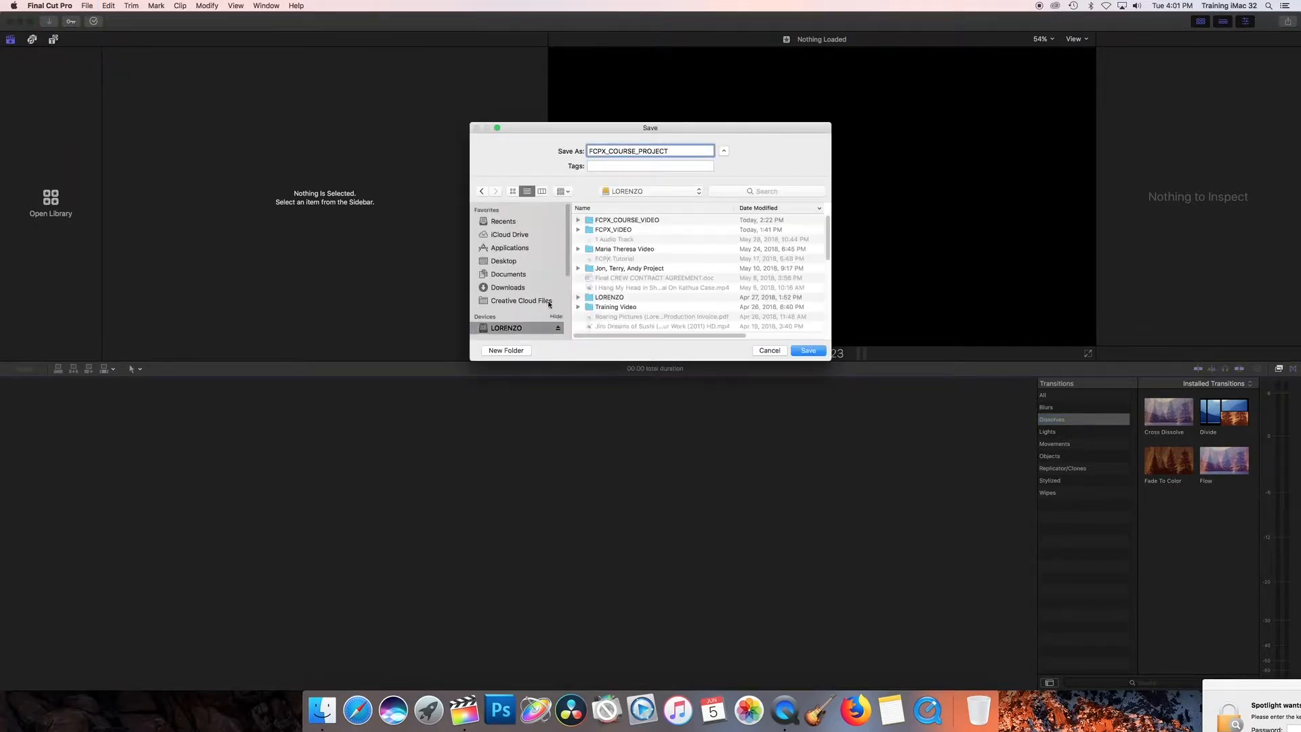
{"action": "double_click", "coordinate": [622, 220]}
{"action": "left_click", "coordinate": [809, 350]}
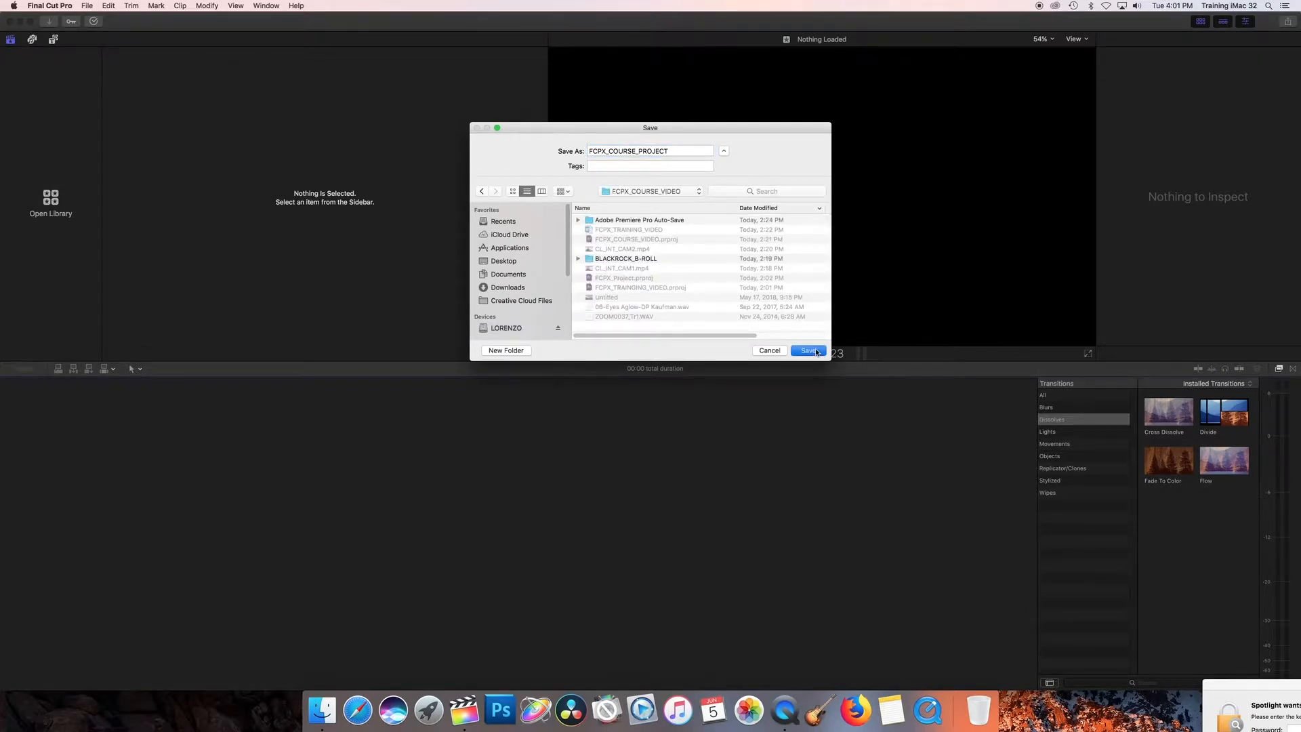
Create a new event named FCPX_COURSE_PROJECT in the FCPX_COURSE_PROJECT library, without creating a new project
{"action": "left_click", "coordinate": [86, 6]}
{"action": "mouse_move", "coordinate": [136, 18]}
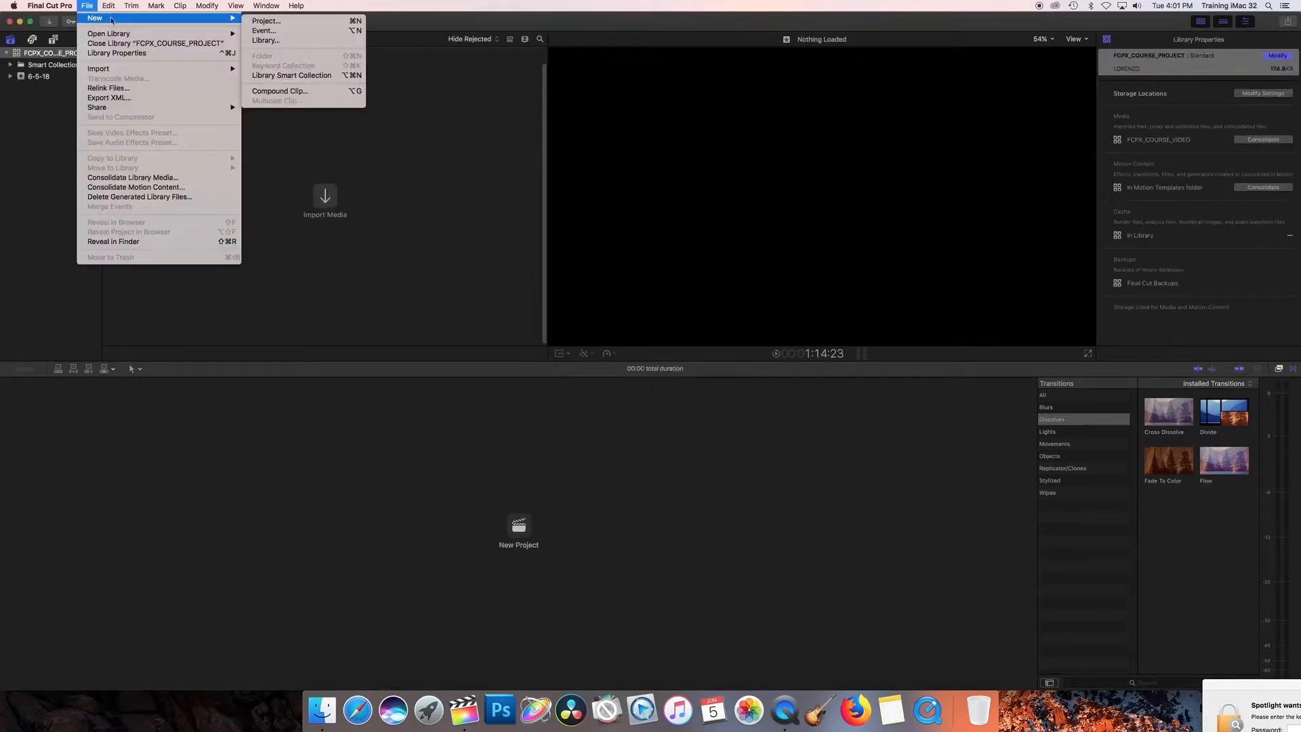
{"action": "left_click", "coordinate": [279, 31]}
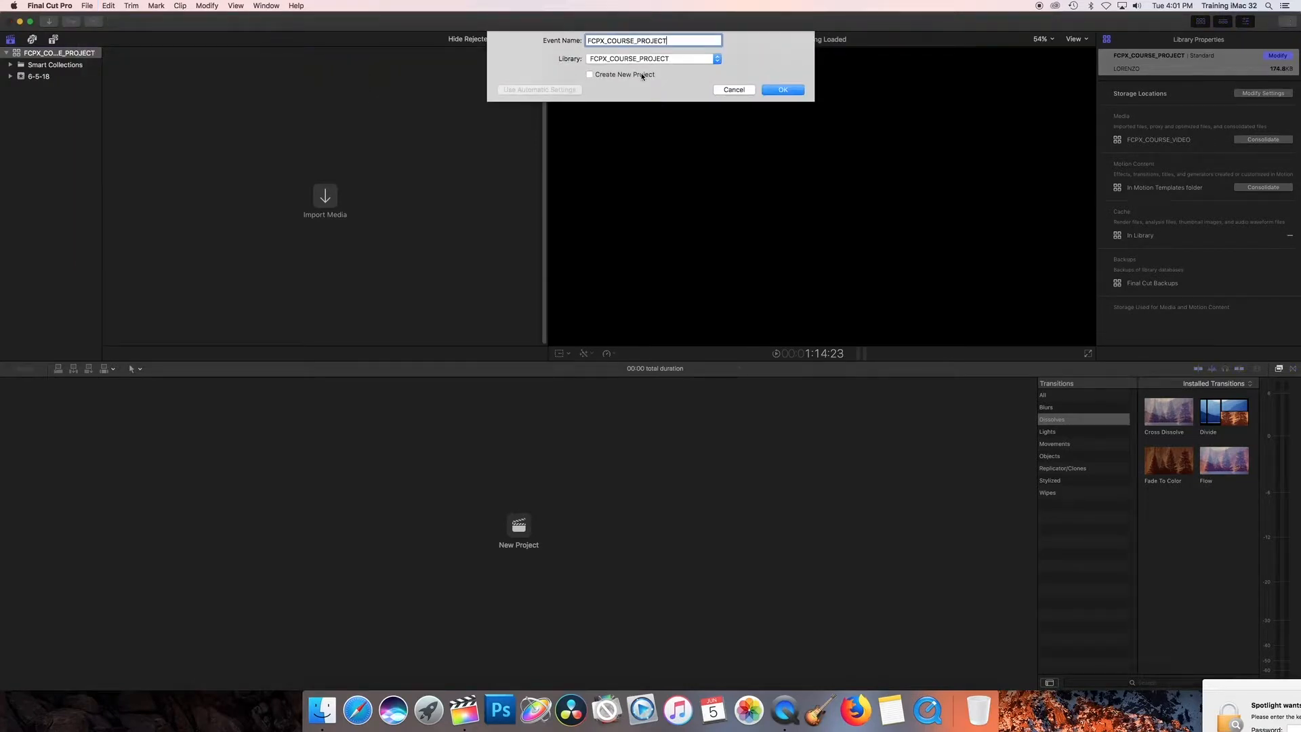
{"action": "left_click", "coordinate": [642, 59]}
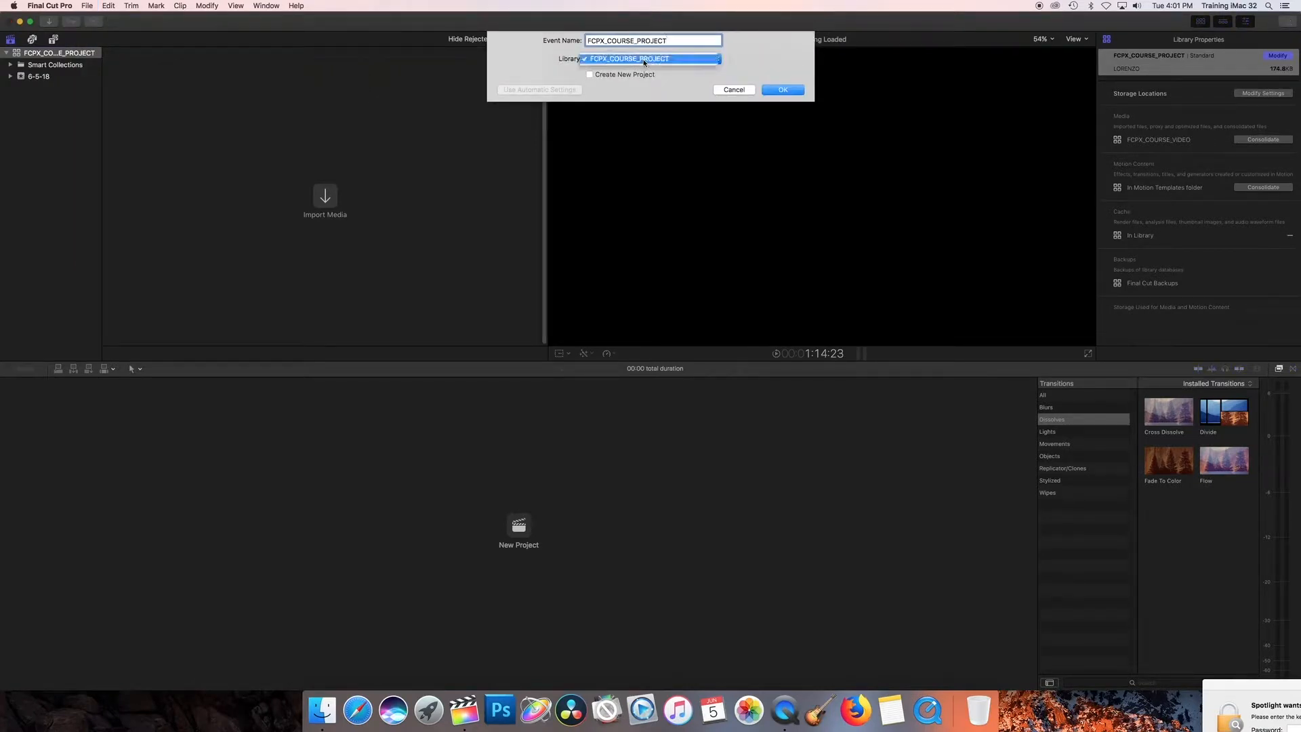
{"action": "left_click", "coordinate": [643, 60]}
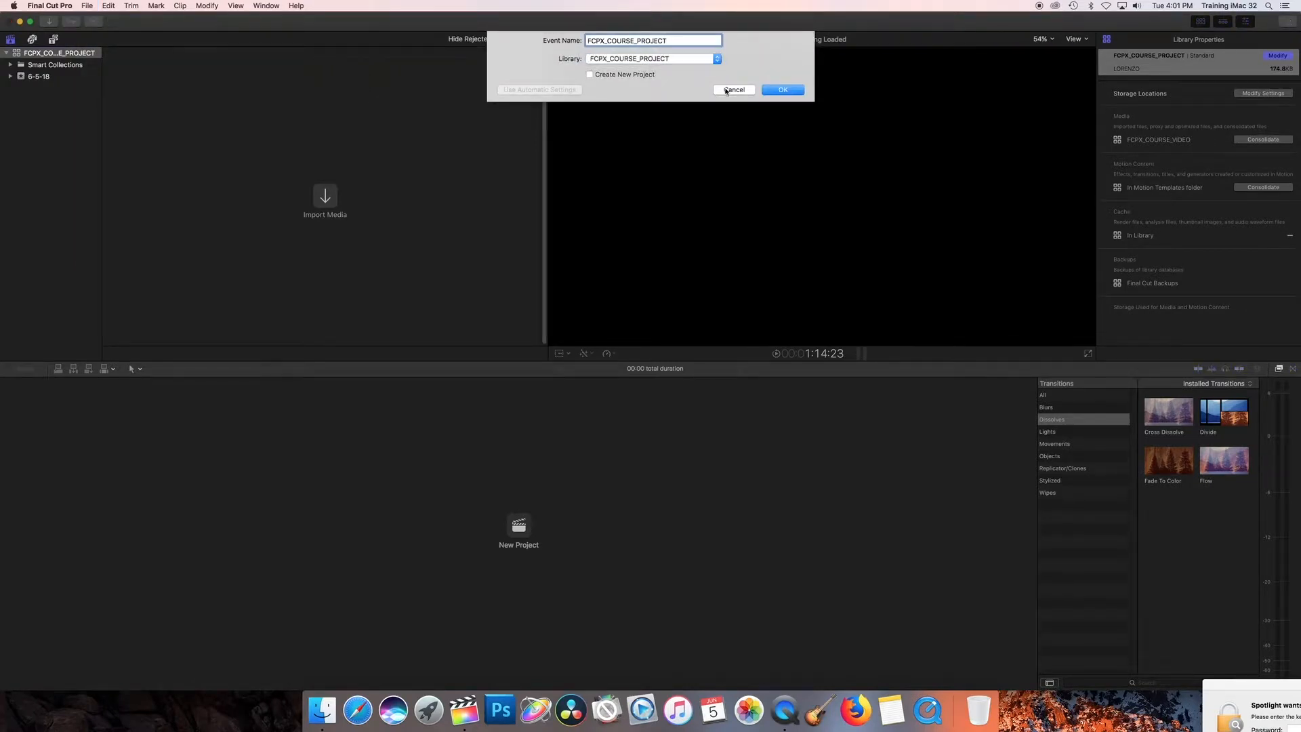
{"action": "left_click", "coordinate": [776, 91]}
Start a new project named FCPX_COURSE_PROJECT in the FCPX_COURSE_PROJECT event
{"action": "left_click", "coordinate": [87, 6]}
{"action": "mouse_move", "coordinate": [169, 18]}
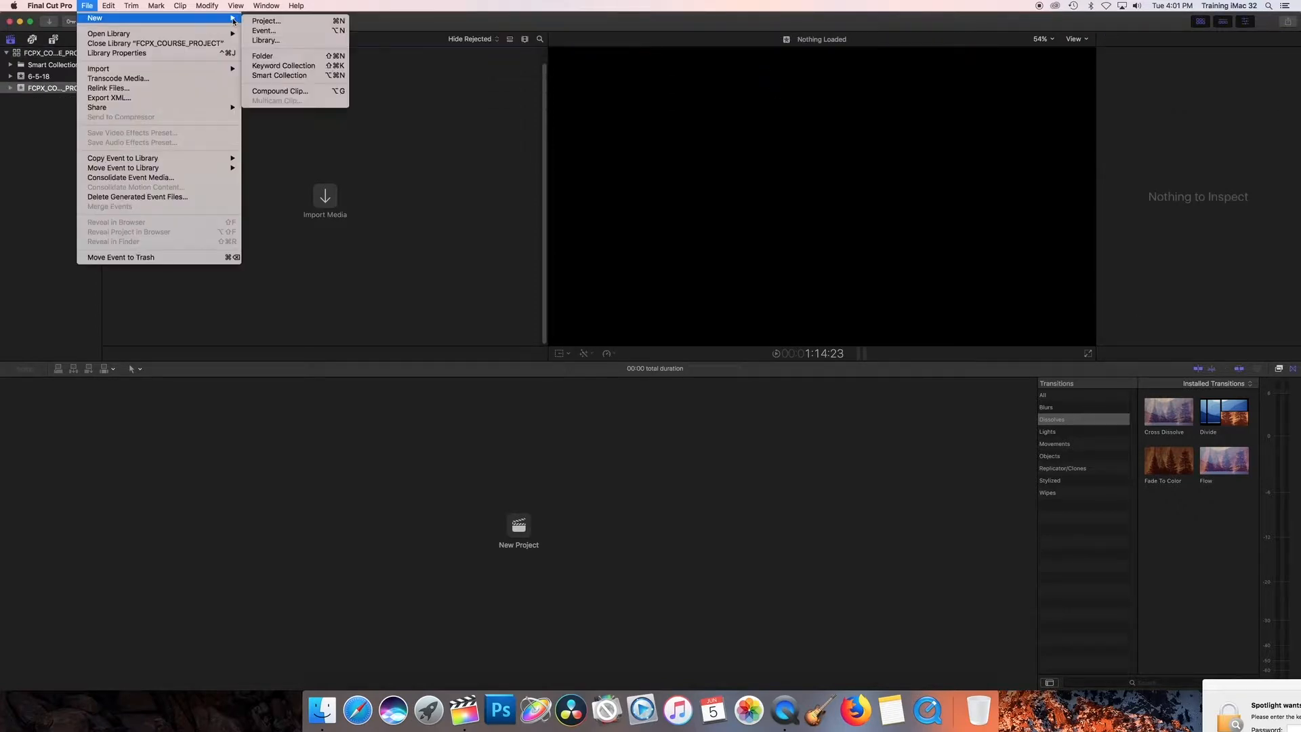
{"action": "left_click", "coordinate": [261, 21]}
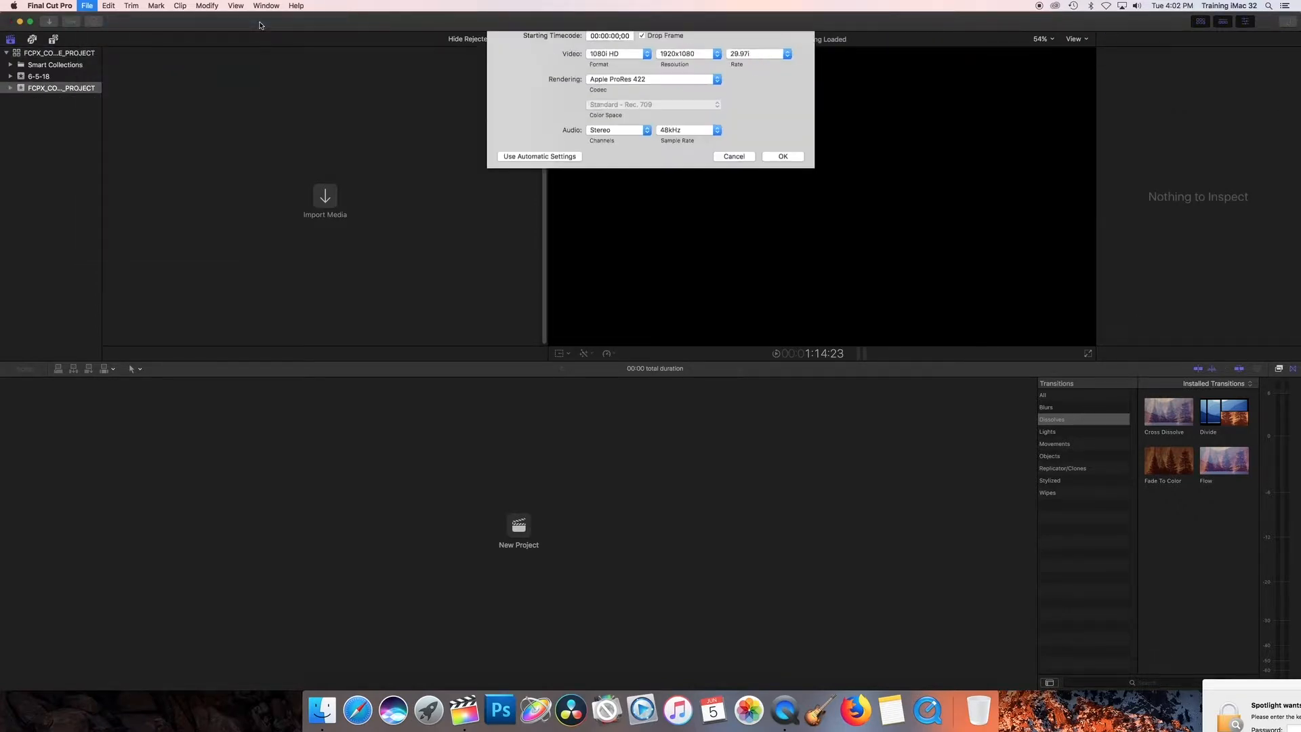
{"action": "type", "text": "FCPX_COURSE_PROJECT"}
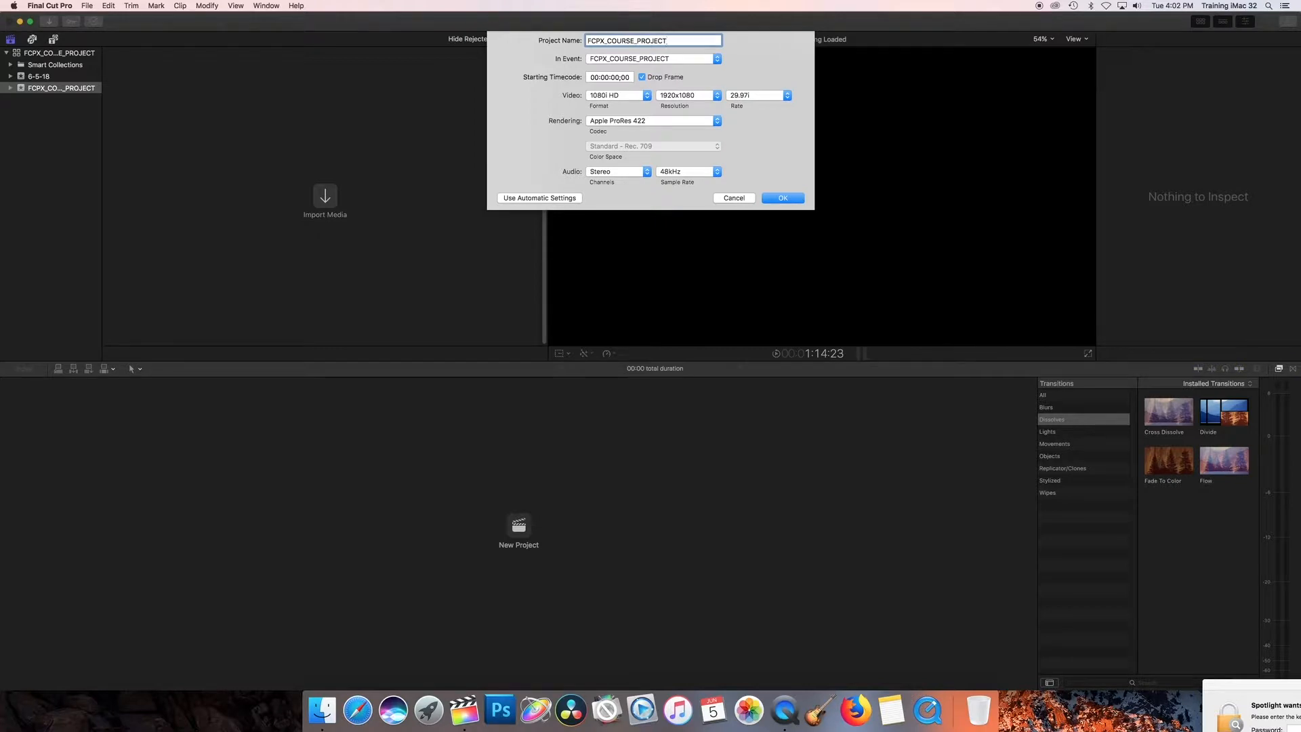
{"action": "left_click", "coordinate": [625, 60]}
{"action": "left_click", "coordinate": [621, 59]}
Choose the 1080i HD video format with 1920x1080 resolution and a 29.97i frame rate for the project
{"action": "left_click", "coordinate": [647, 97]}
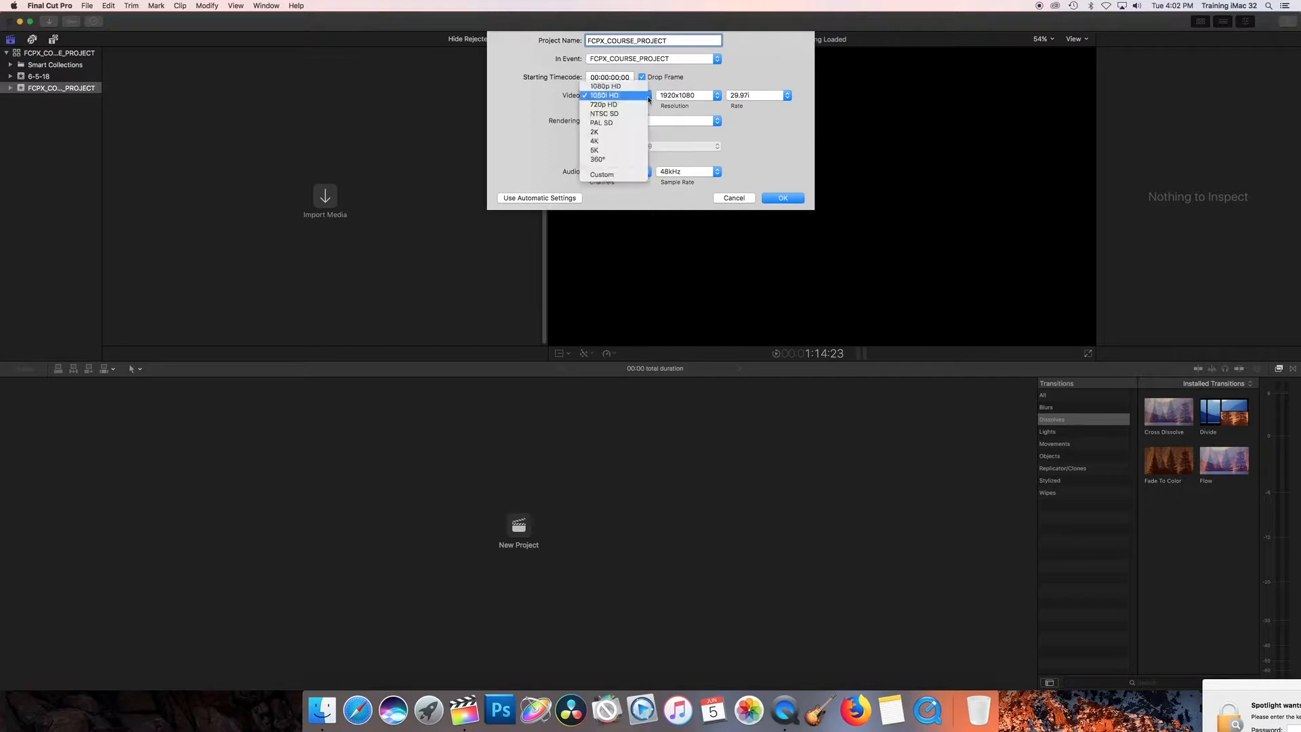
{"action": "left_click", "coordinate": [633, 98]}
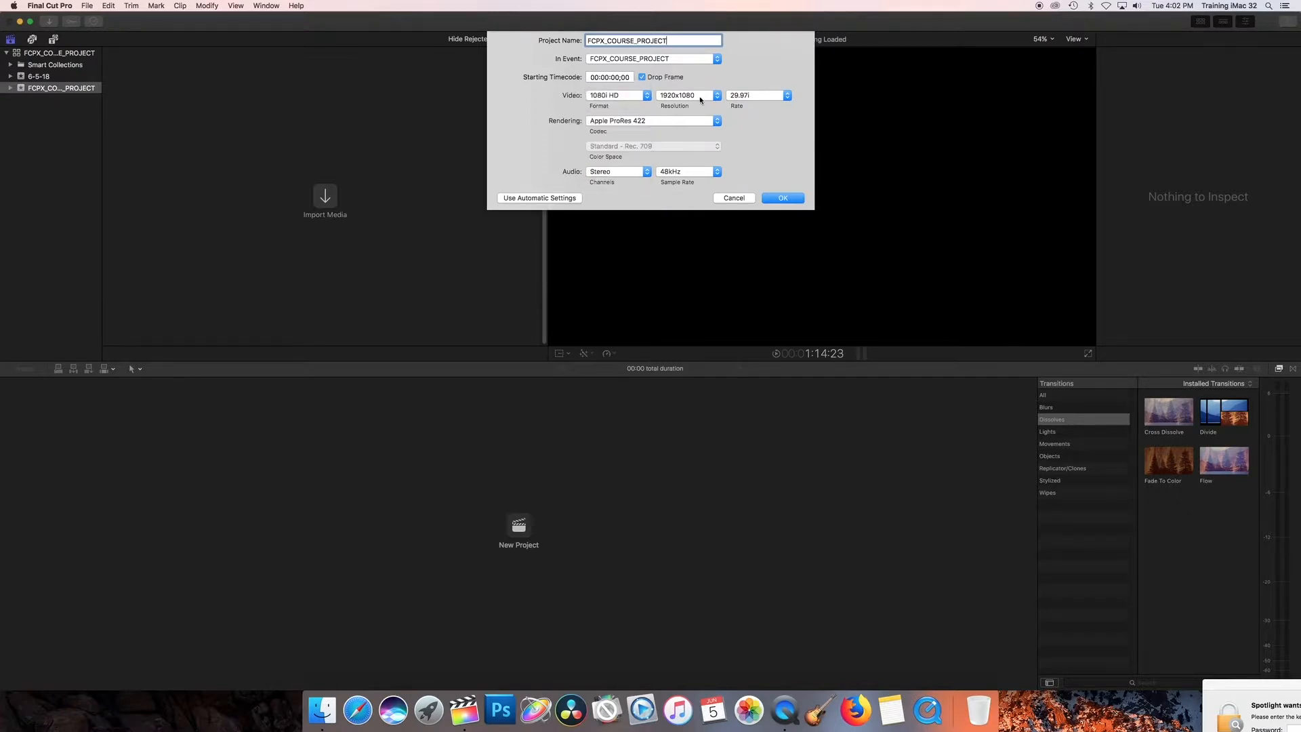
{"action": "left_click", "coordinate": [701, 98]}
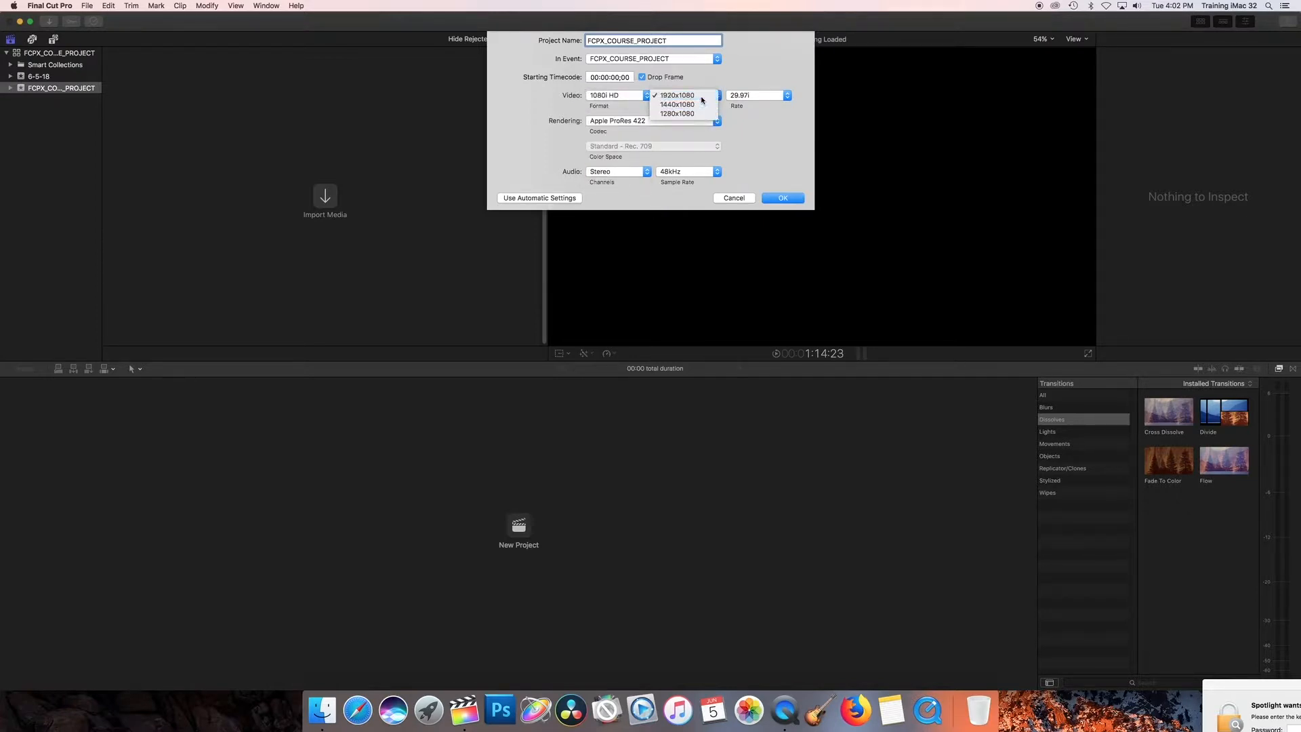
{"action": "left_click", "coordinate": [701, 97]}
{"action": "left_click", "coordinate": [762, 97]}
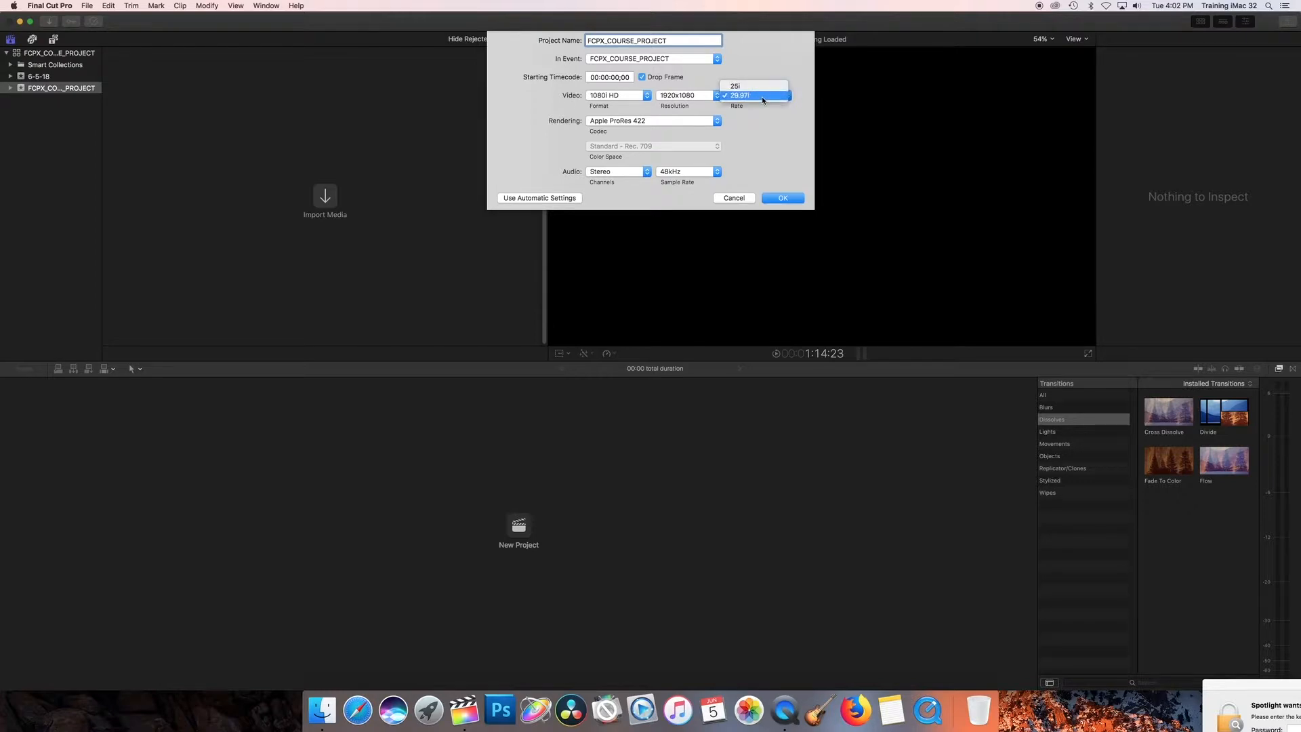
{"action": "left_click", "coordinate": [762, 97]}
Choose Apple ProRes 422 rendering with stereo audio at 48kHz and create the project
{"action": "left_click", "coordinate": [671, 122]}
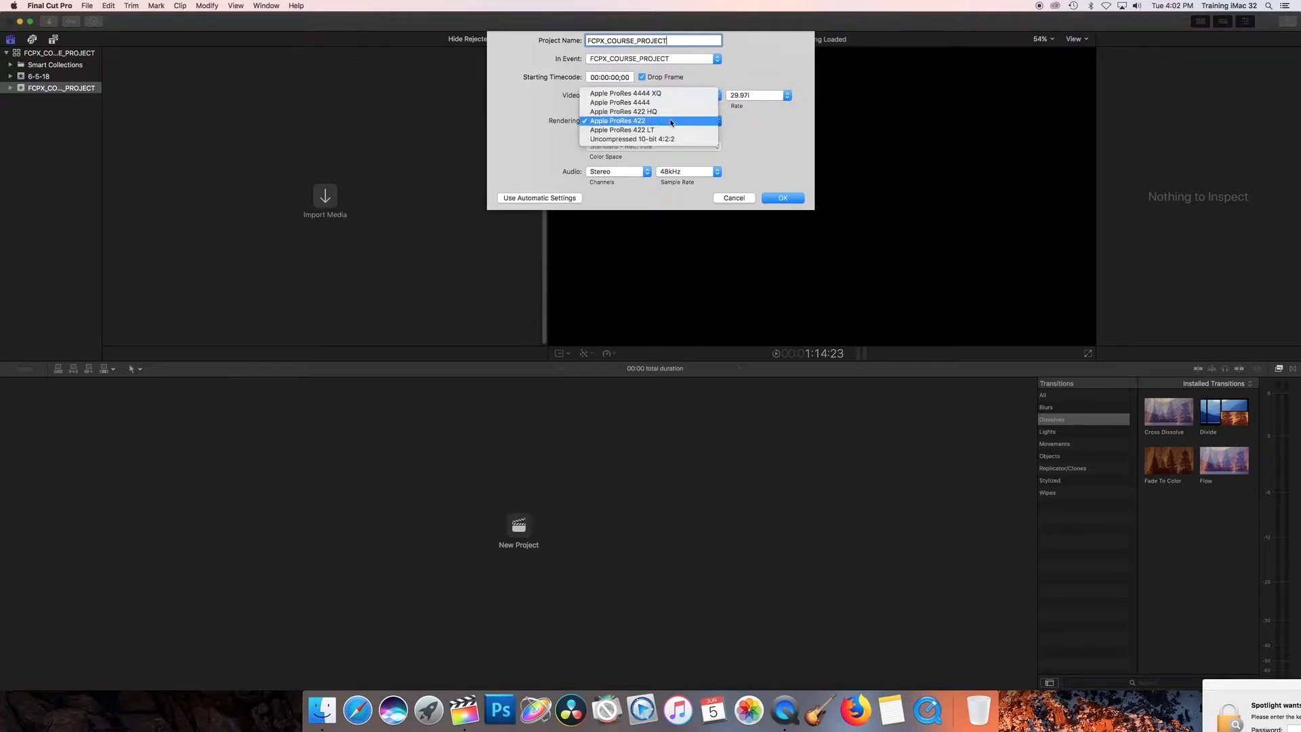
{"action": "left_click", "coordinate": [671, 122]}
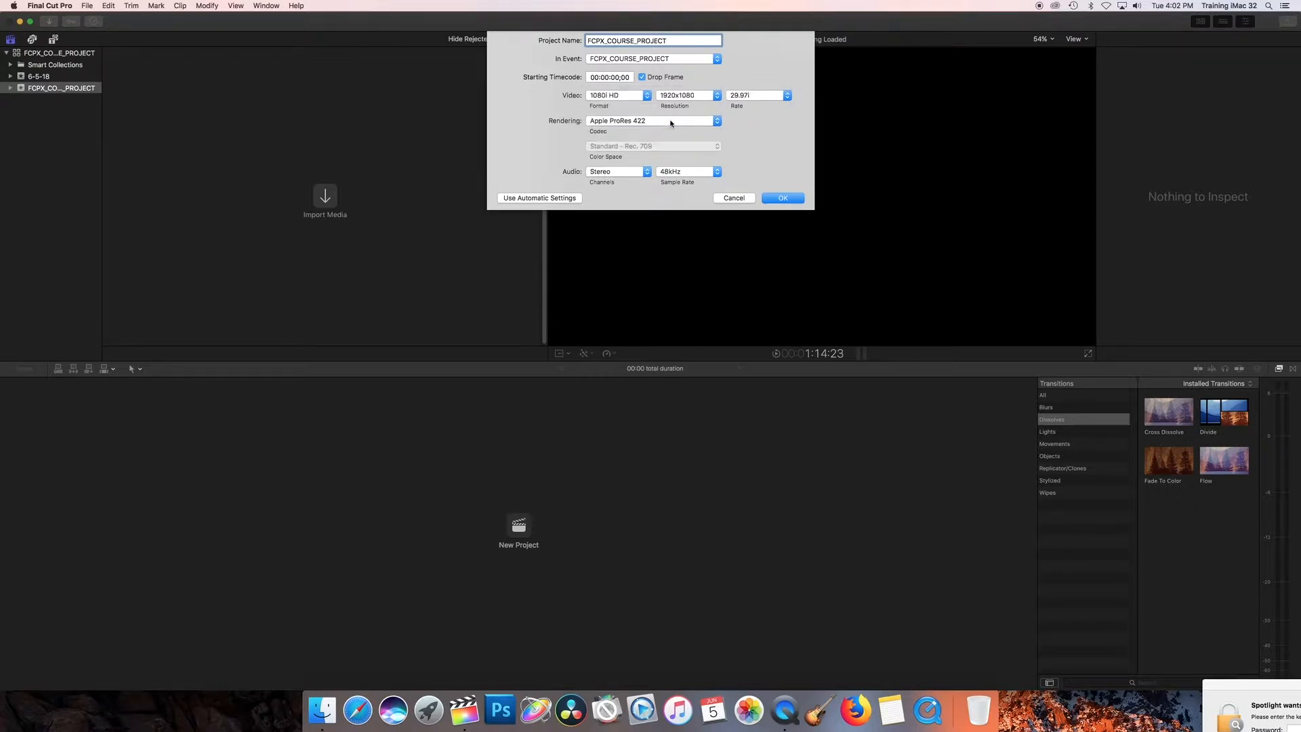
{"action": "left_click", "coordinate": [630, 170]}
{"action": "left_click", "coordinate": [630, 171]}
{"action": "left_click", "coordinate": [672, 172]}
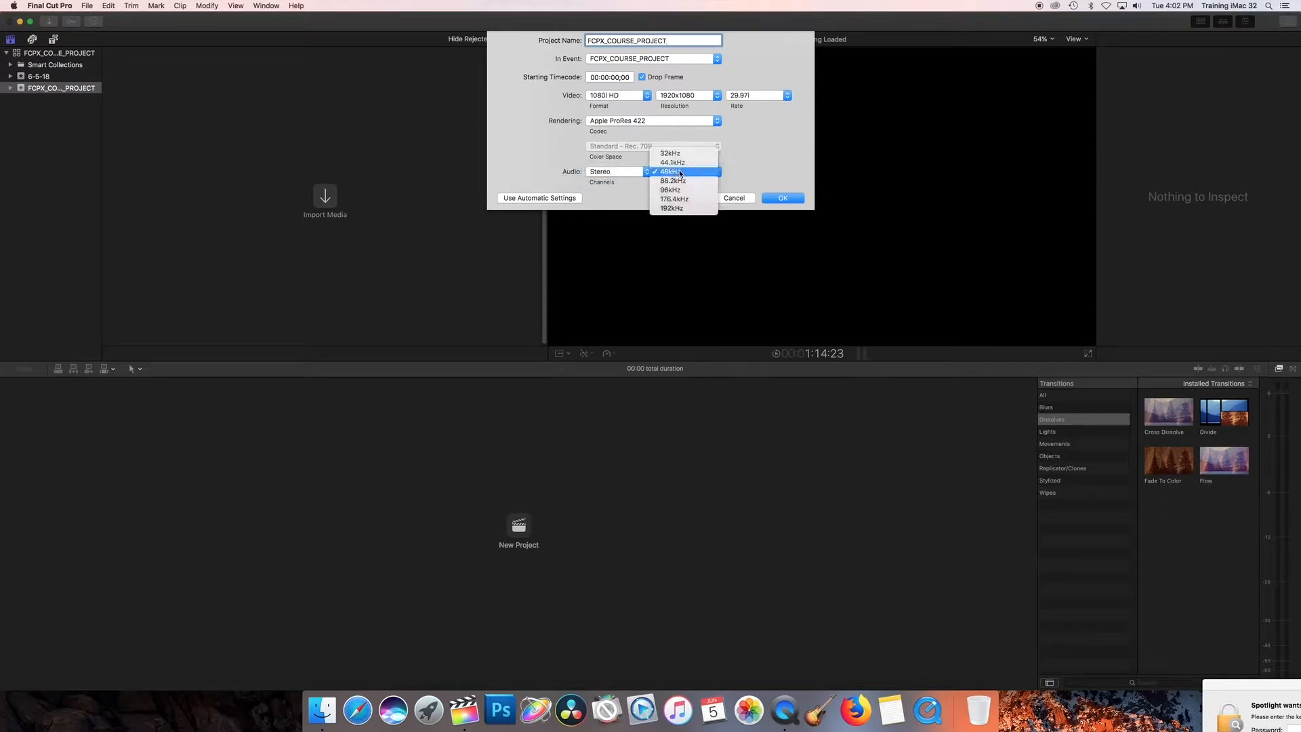
{"action": "left_click", "coordinate": [680, 173]}
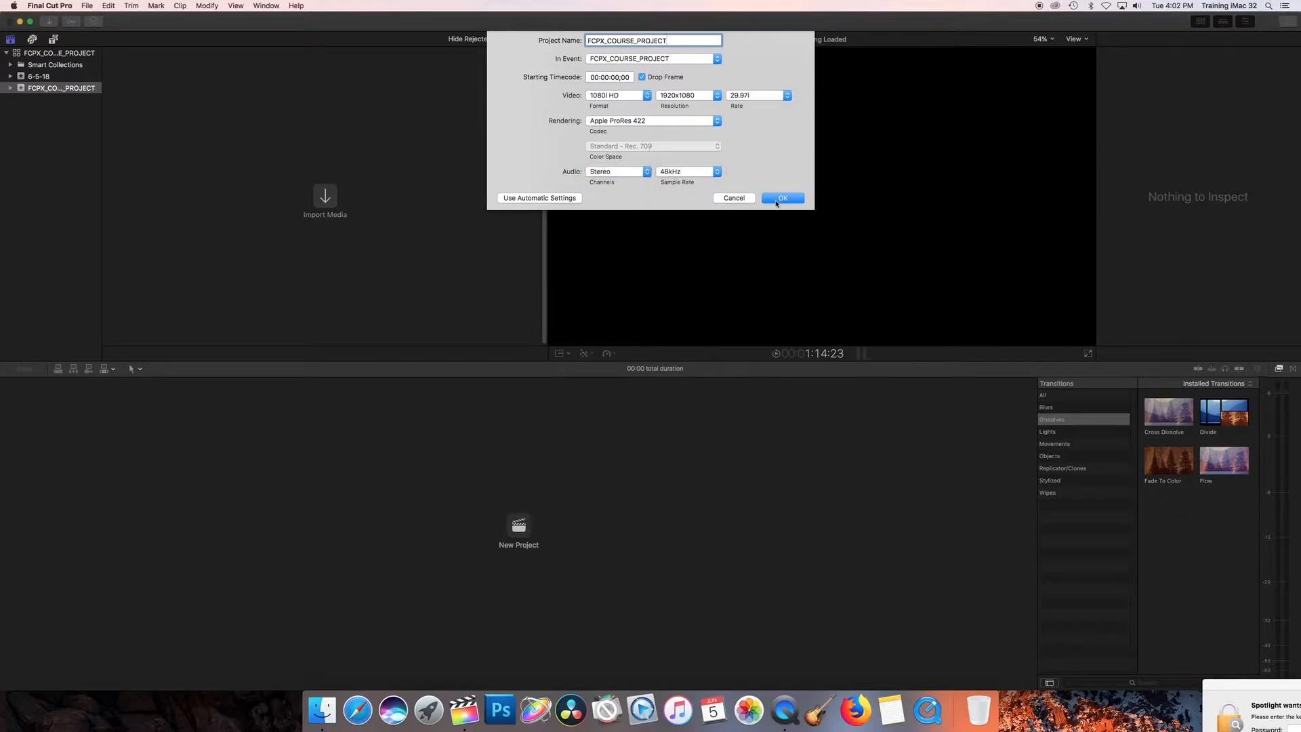
{"action": "left_click", "coordinate": [782, 198]}
Import all media from the FCPX_COURSE_VIDEO folder into the FCPX_COURSE_PROJECT event, with optimized media created
{"action": "left_click", "coordinate": [87, 5]}
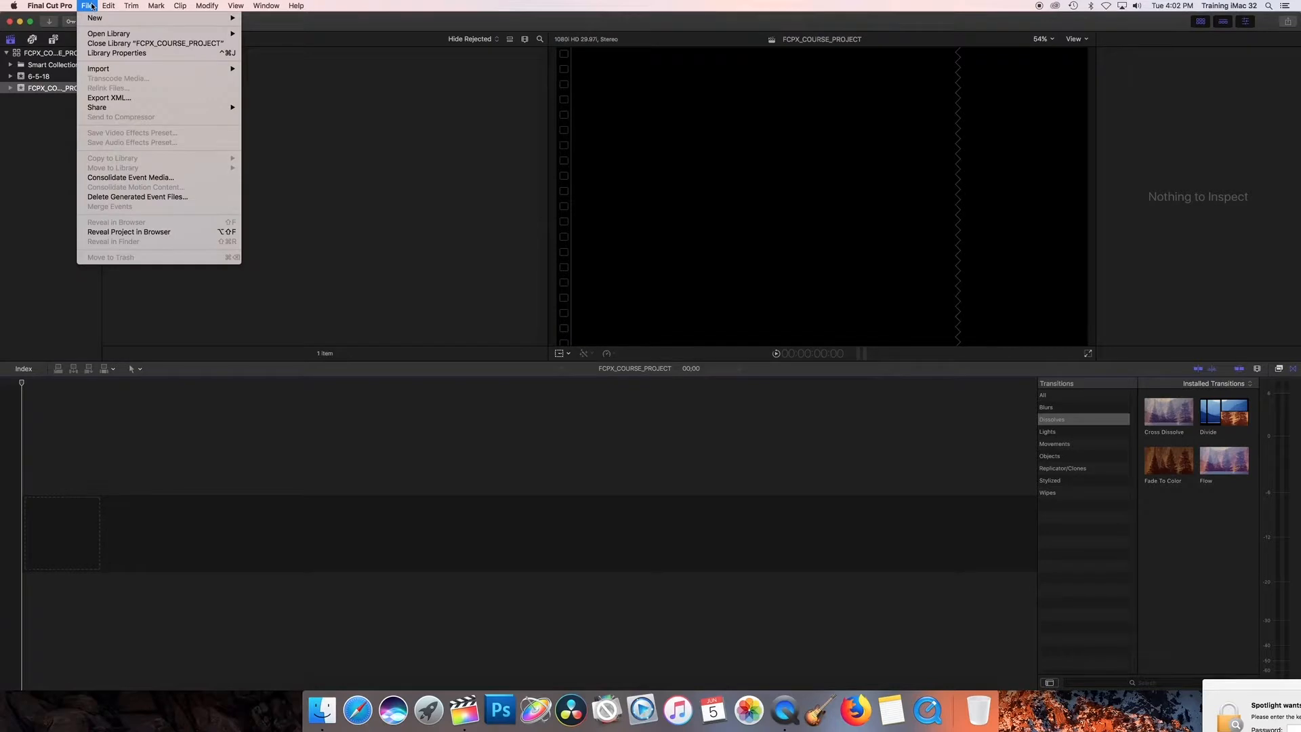
{"action": "mouse_move", "coordinate": [122, 71]}
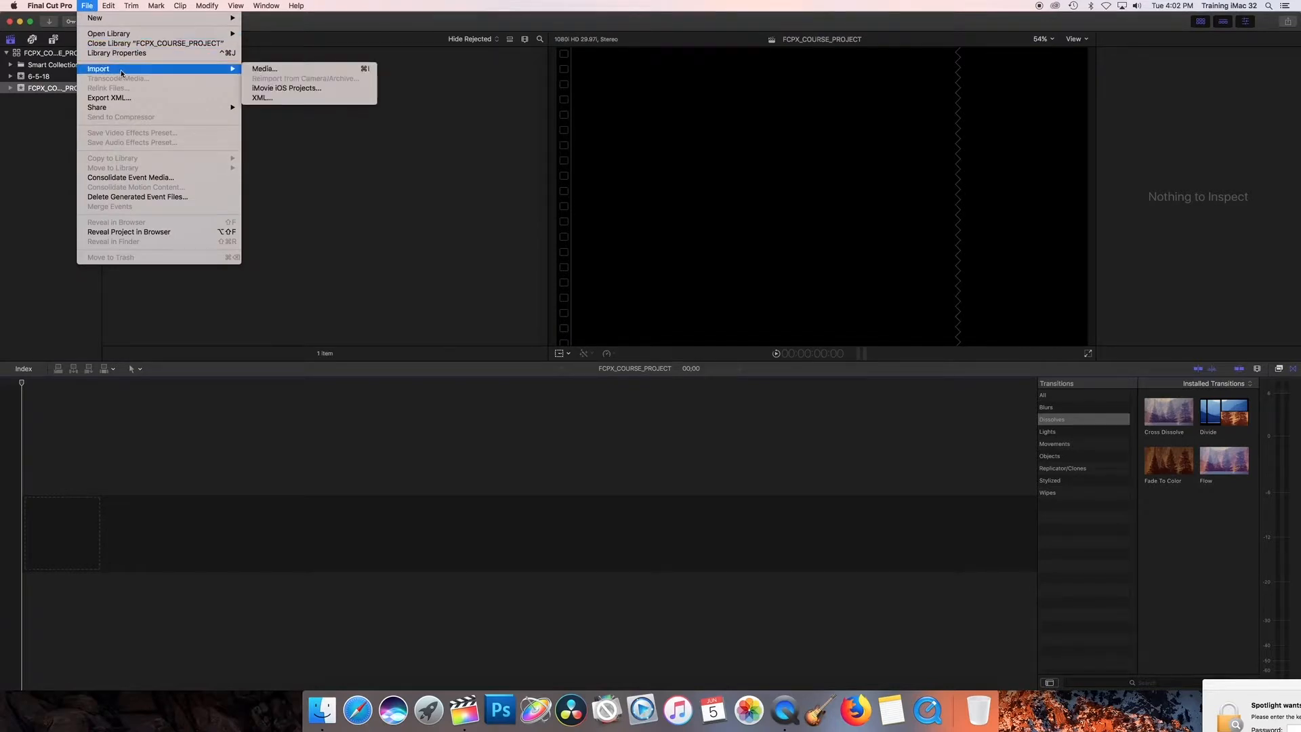
{"action": "left_click", "coordinate": [271, 69]}
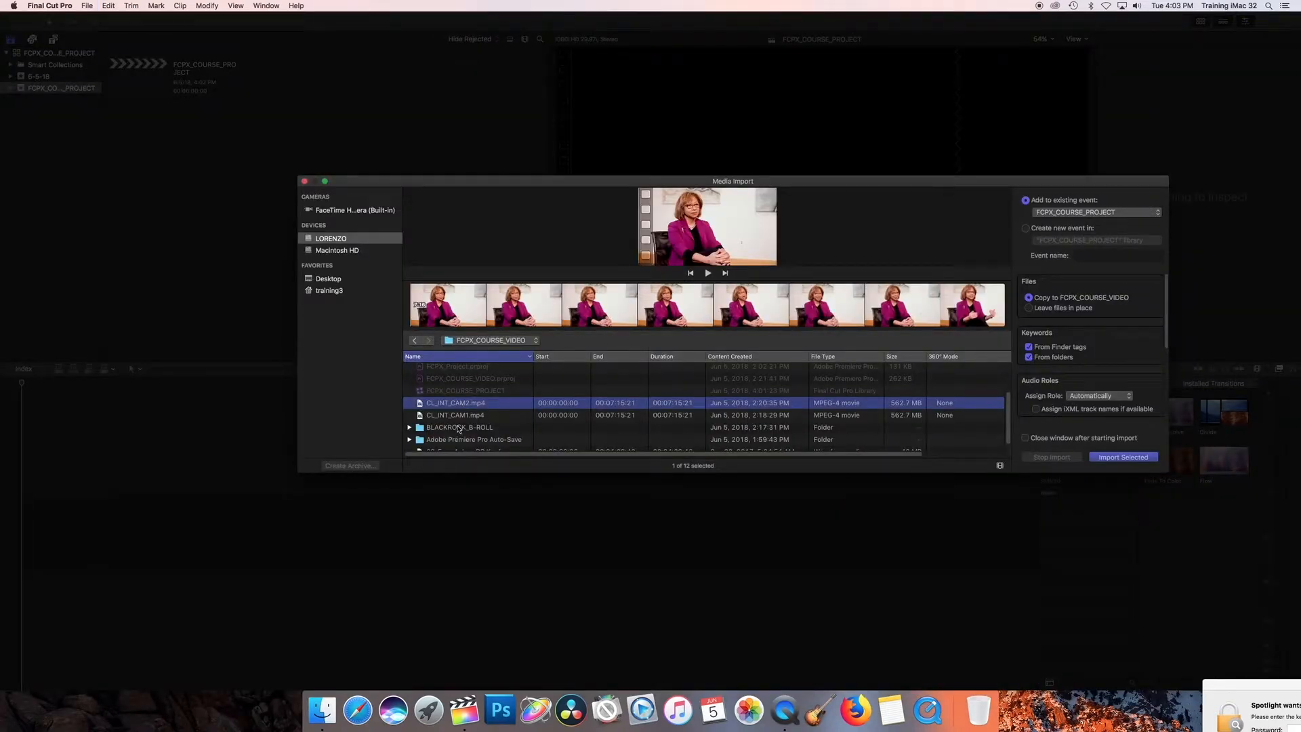
{"action": "key", "text": "super+a"}
{"action": "left_click", "coordinate": [1095, 212]}
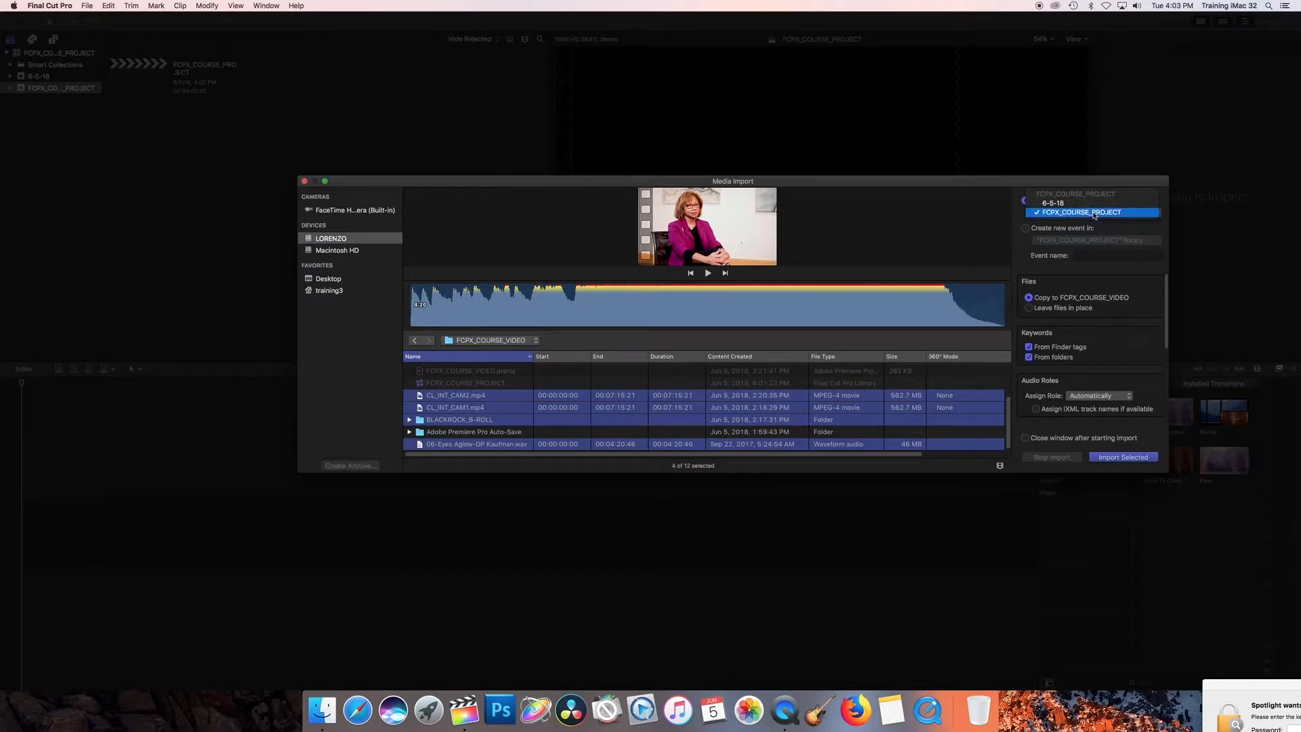
{"action": "left_click", "coordinate": [1095, 212]}
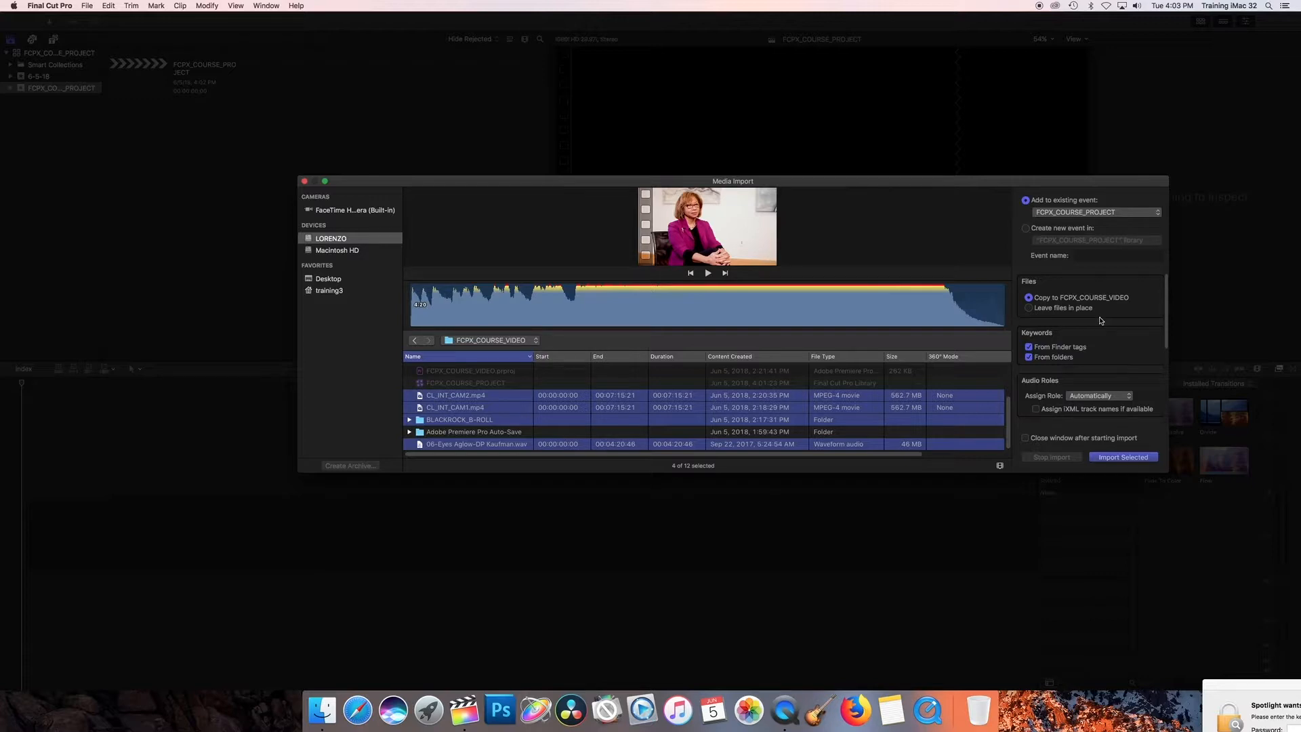
{"action": "scroll", "coordinate": [1101, 320], "scroll_direction": "down", "scroll_amount": 5}
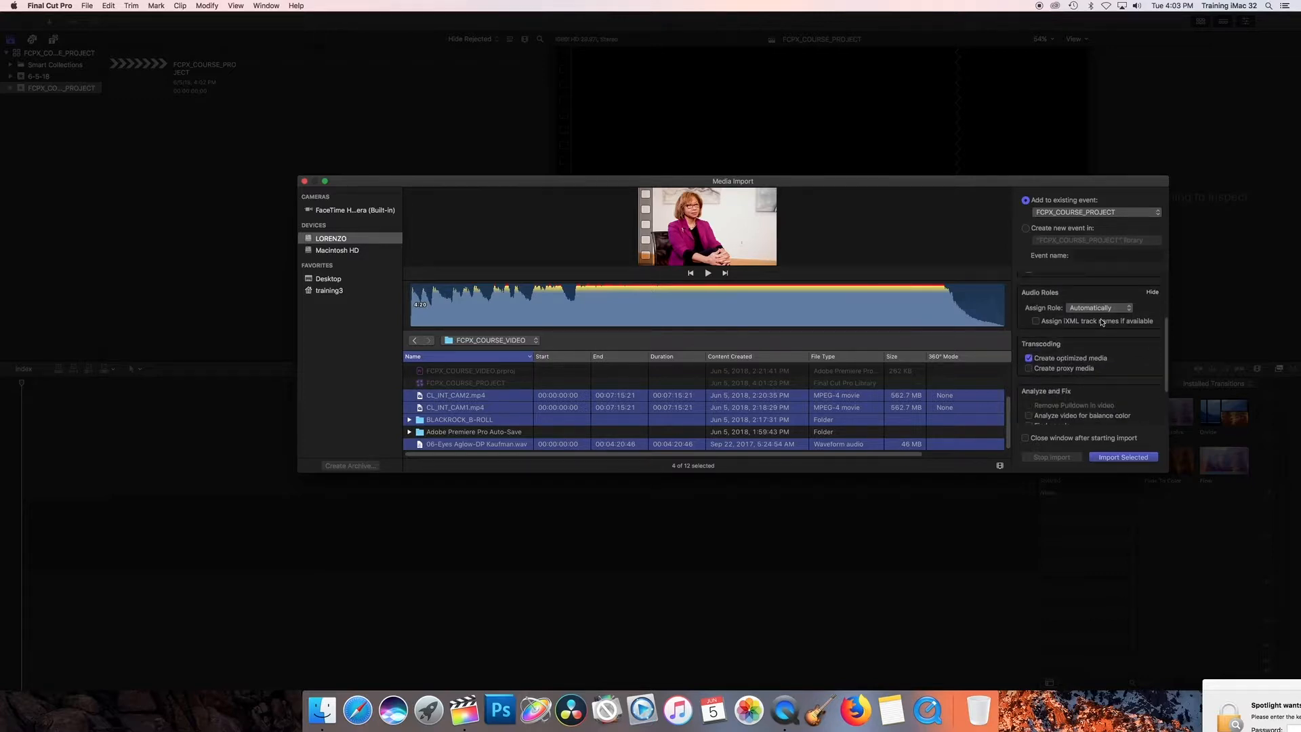
{"action": "left_click", "coordinate": [1028, 336]}
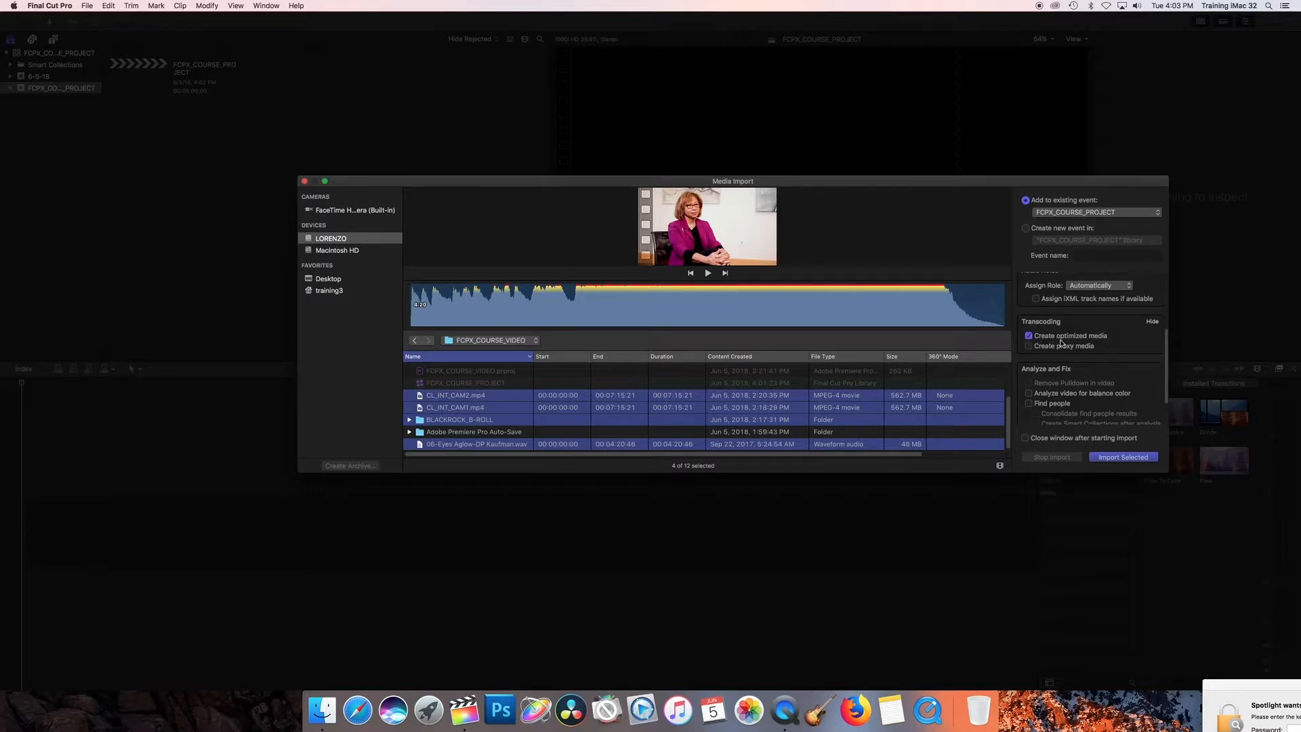
{"action": "left_click", "coordinate": [1119, 458]}
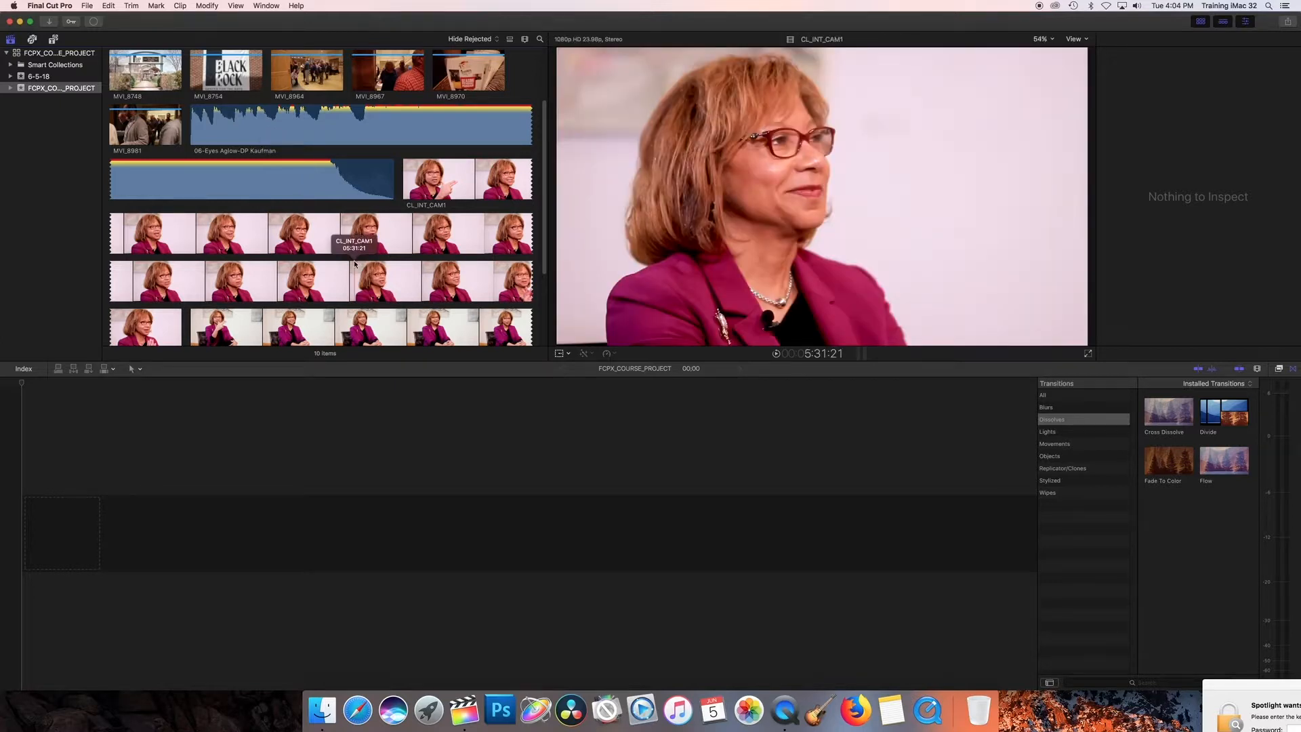
View the imported clips as a list and return the browser to filmstrip view
{"action": "left_click", "coordinate": [510, 39]}
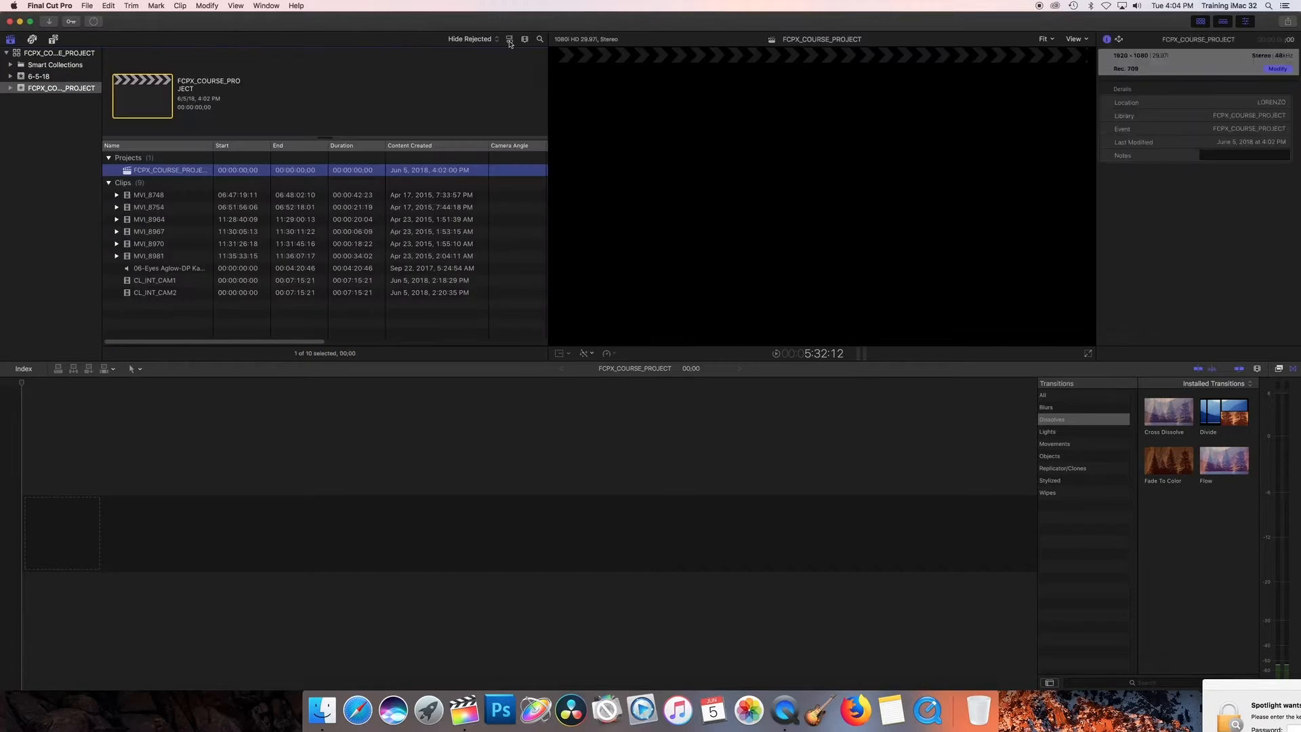
{"action": "left_click", "coordinate": [510, 40]}
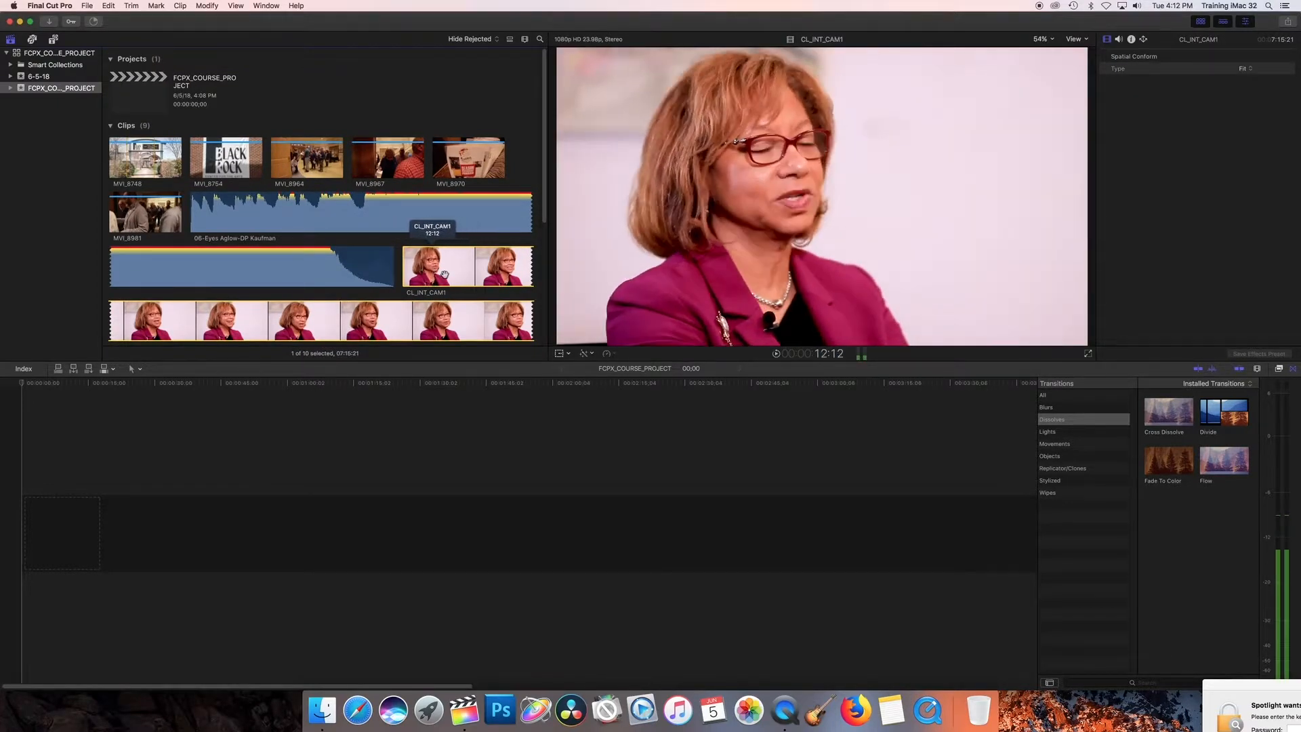
Mark a range of about 21 seconds ending at 58:22 in the CL_INT_CAM1 clip and place it at the start of the timeline
{"action": "key", "text": "space"}
{"action": "key", "text": "i"}
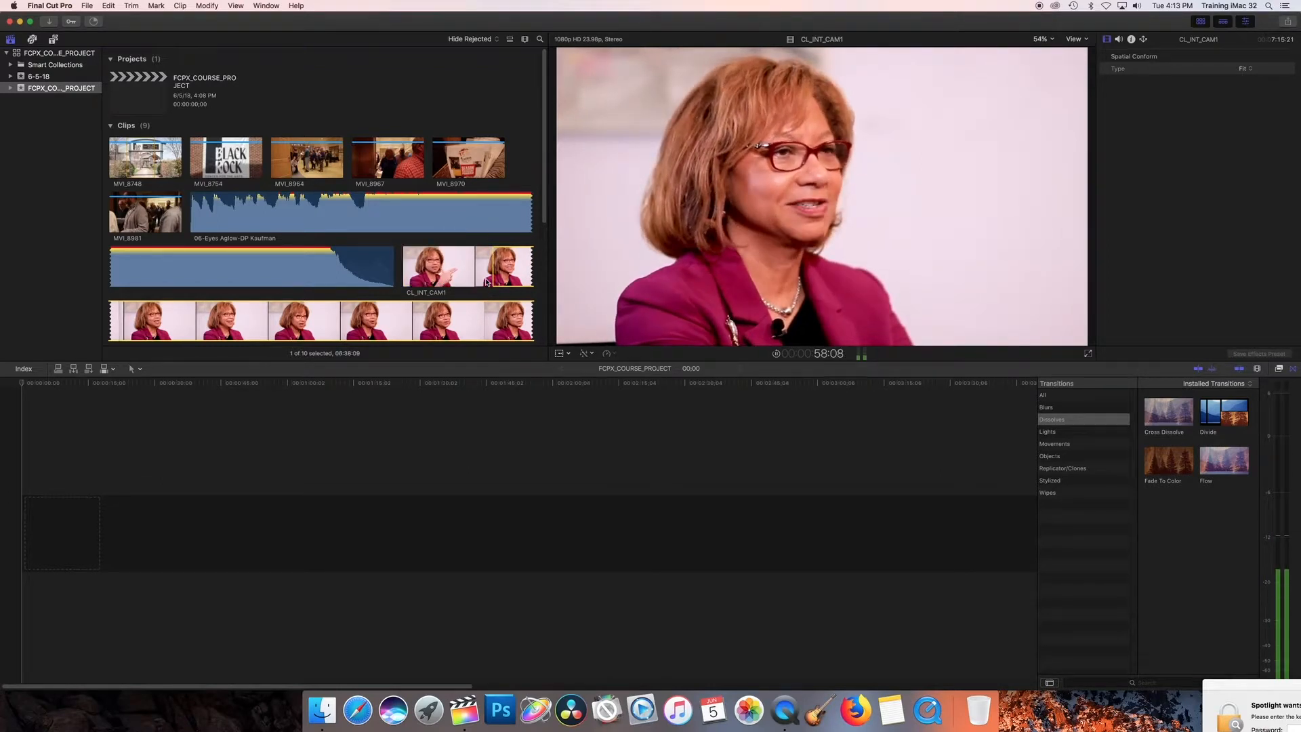
{"action": "key", "text": "space"}
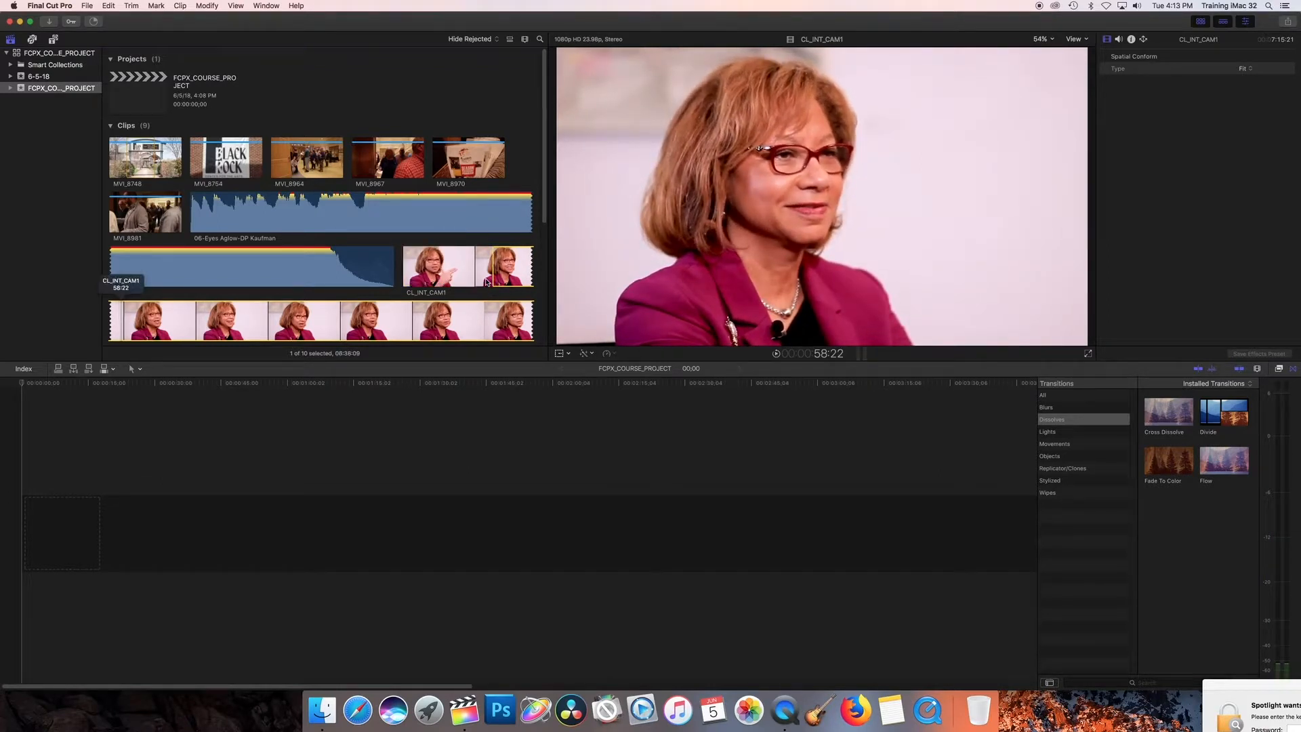
{"action": "key", "text": "o"}
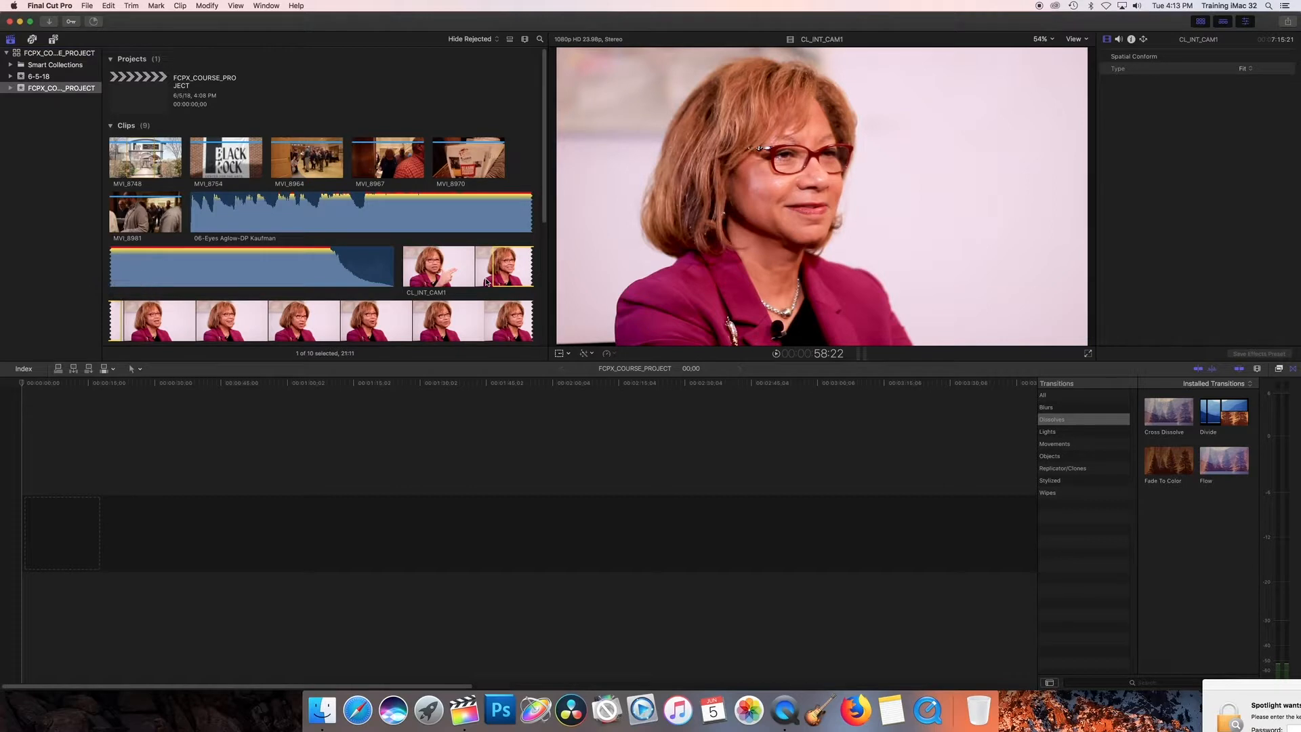
{"action": "left_click_drag", "start_coordinate": [520, 271], "coordinate": [3, 530]}
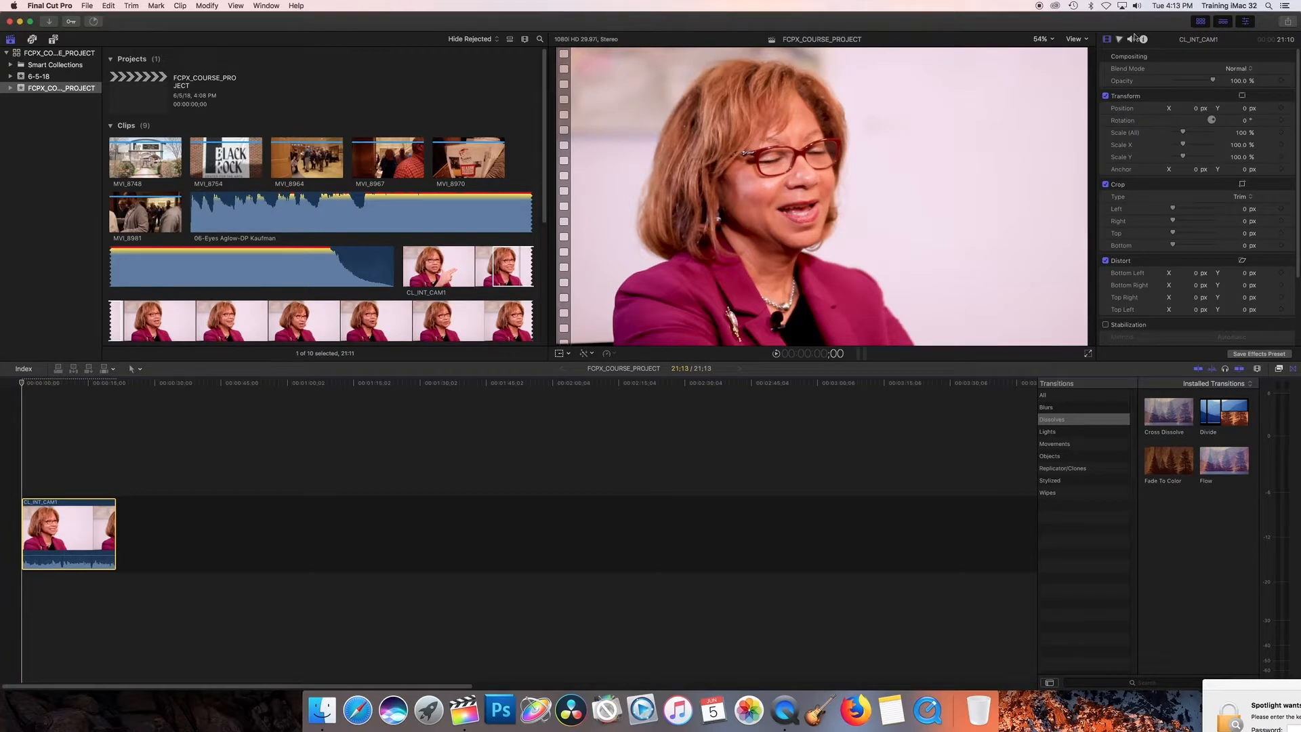
Set the audio configuration of the CL_INT_CAM1 timeline clip to Dual Mono and disable its Dialogue-2 channel
{"action": "left_click", "coordinate": [1131, 40]}
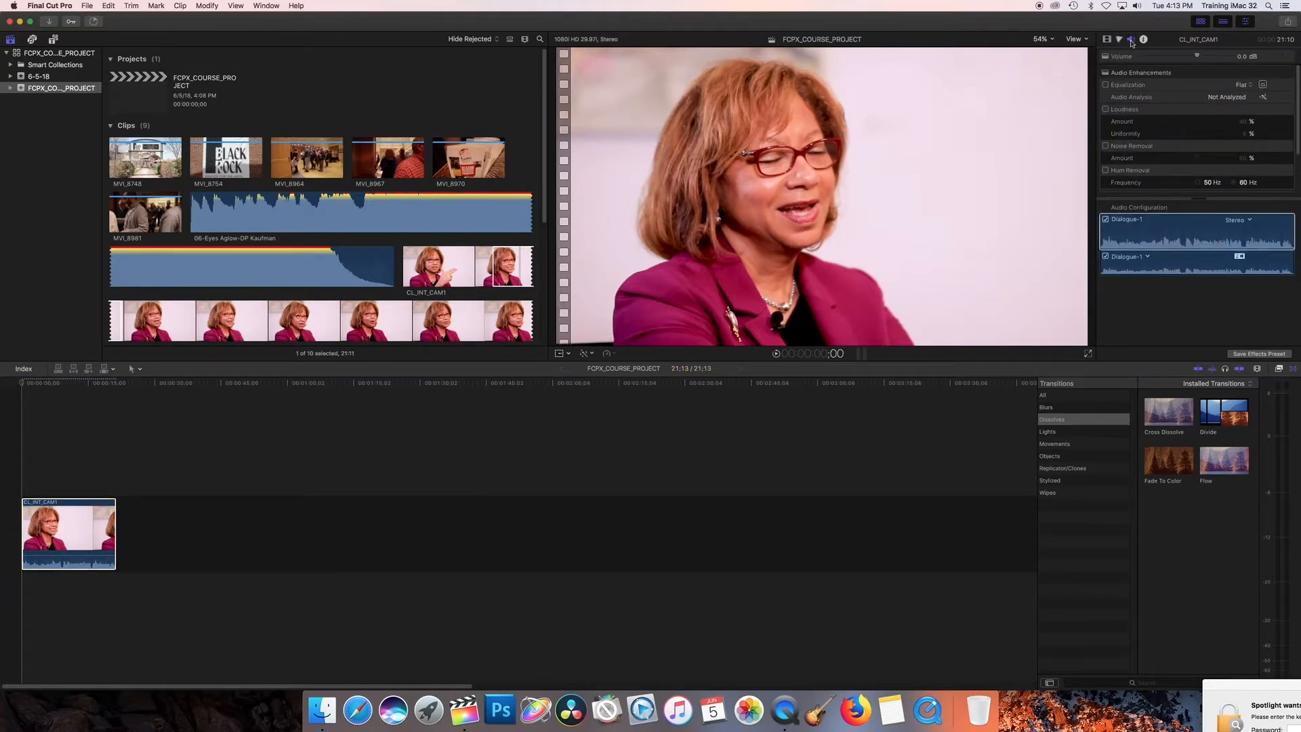
{"action": "left_click", "coordinate": [1239, 220]}
{"action": "left_click", "coordinate": [1275, 231]}
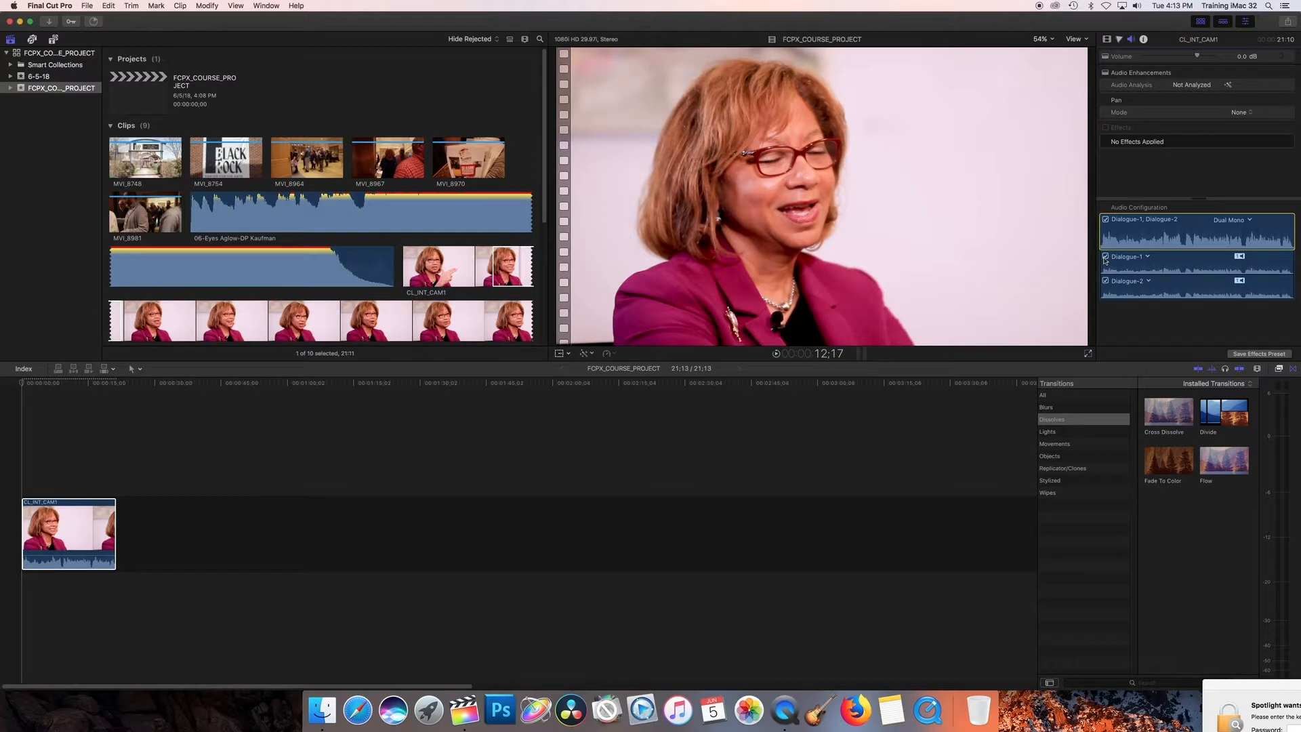
{"action": "left_click", "coordinate": [1106, 281]}
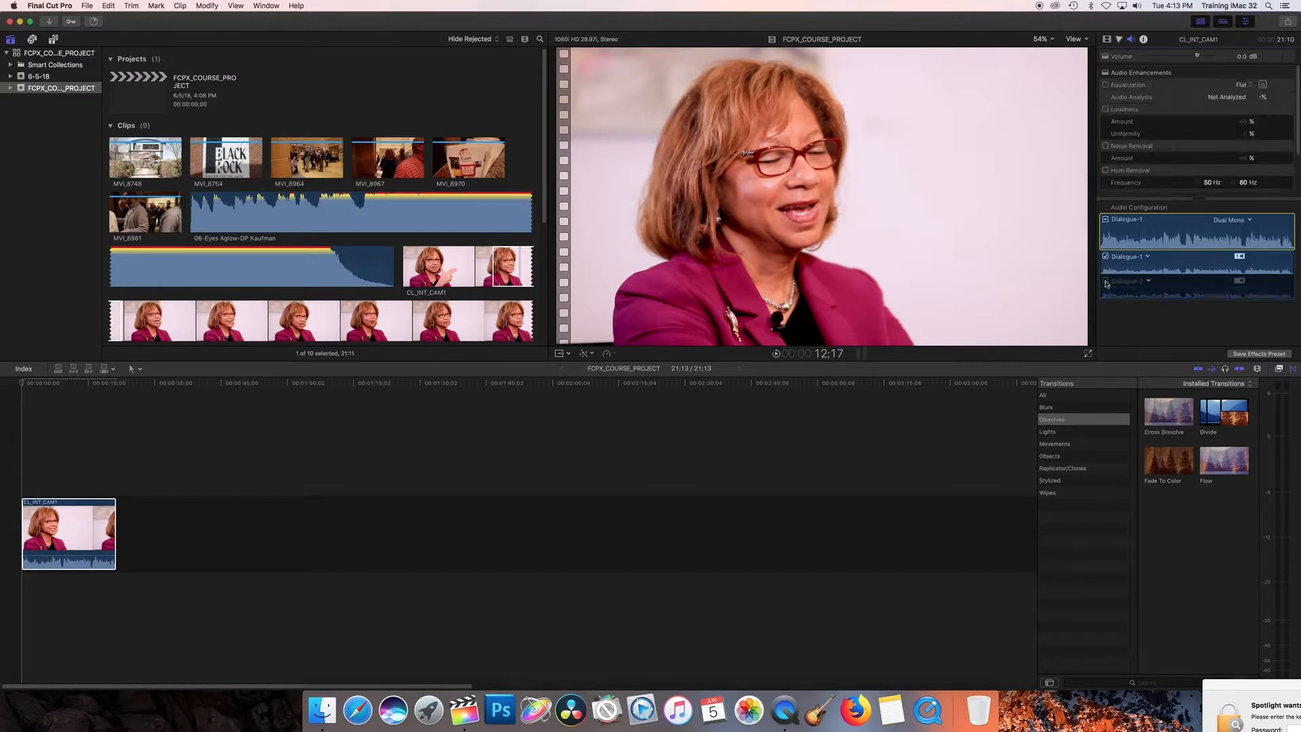
Re-enable the Dialogue-2 channel of the CL_INT_CAM1 timeline clip and disable it again
{"action": "left_click", "coordinate": [1106, 282]}
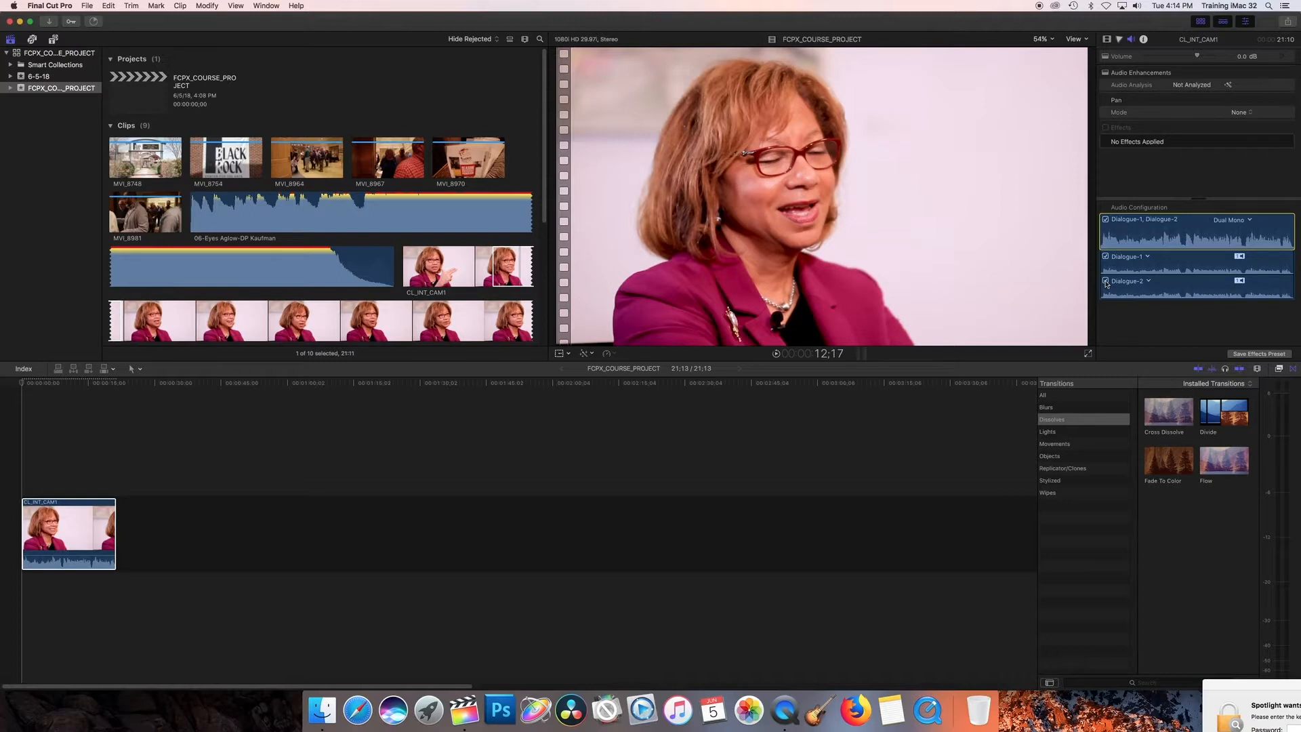
{"action": "left_click", "coordinate": [1106, 282]}
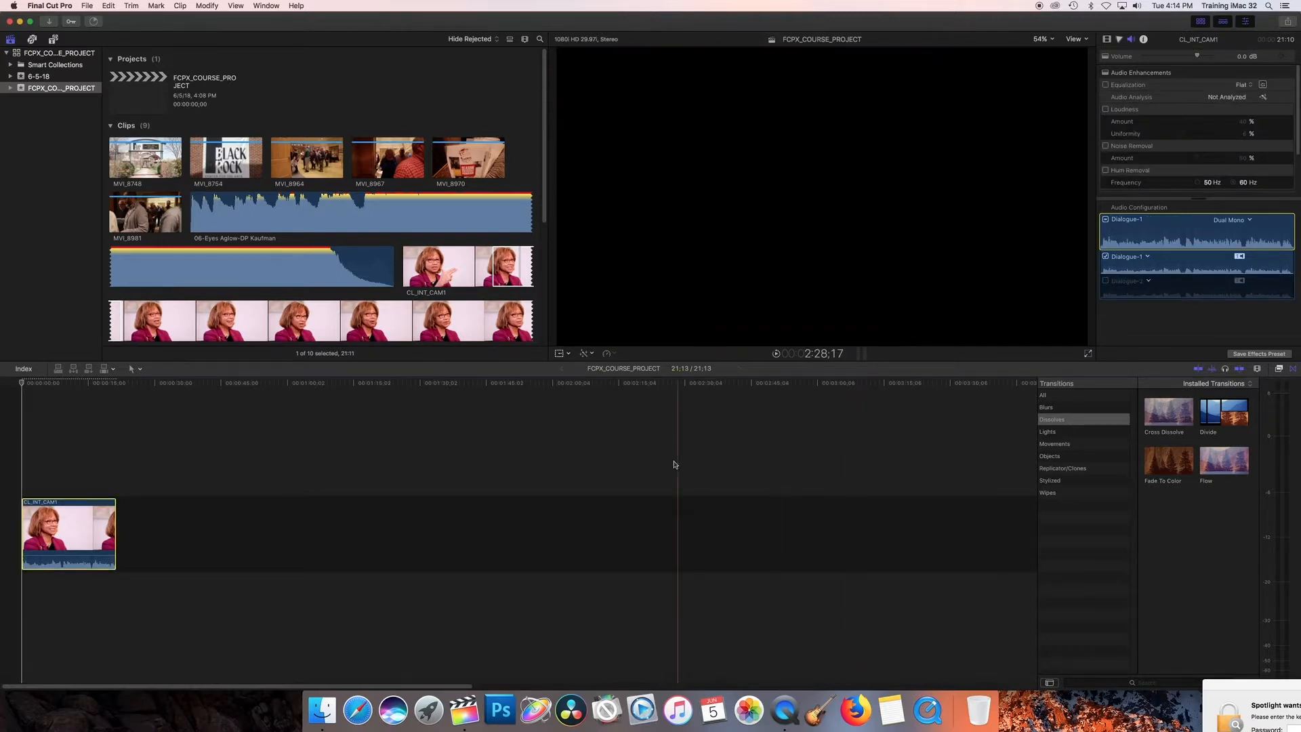
Mark an in point at about 1:01:21 in the CL_INT_CAM1 clip and append the range after the first timeline clip
{"action": "scroll", "coordinate": [193, 318], "scroll_direction": "down", "scroll_amount": 3}
{"action": "left_click", "coordinate": [193, 319]}
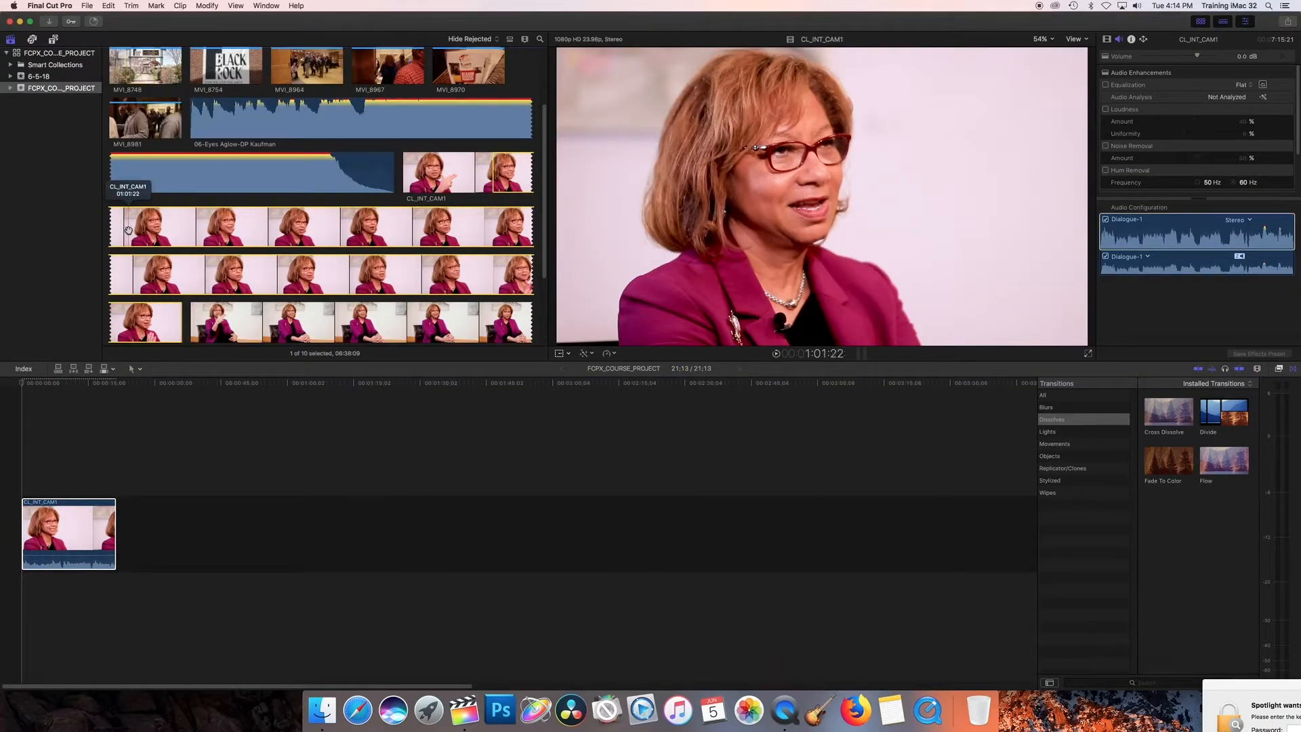
{"action": "key", "text": "i"}
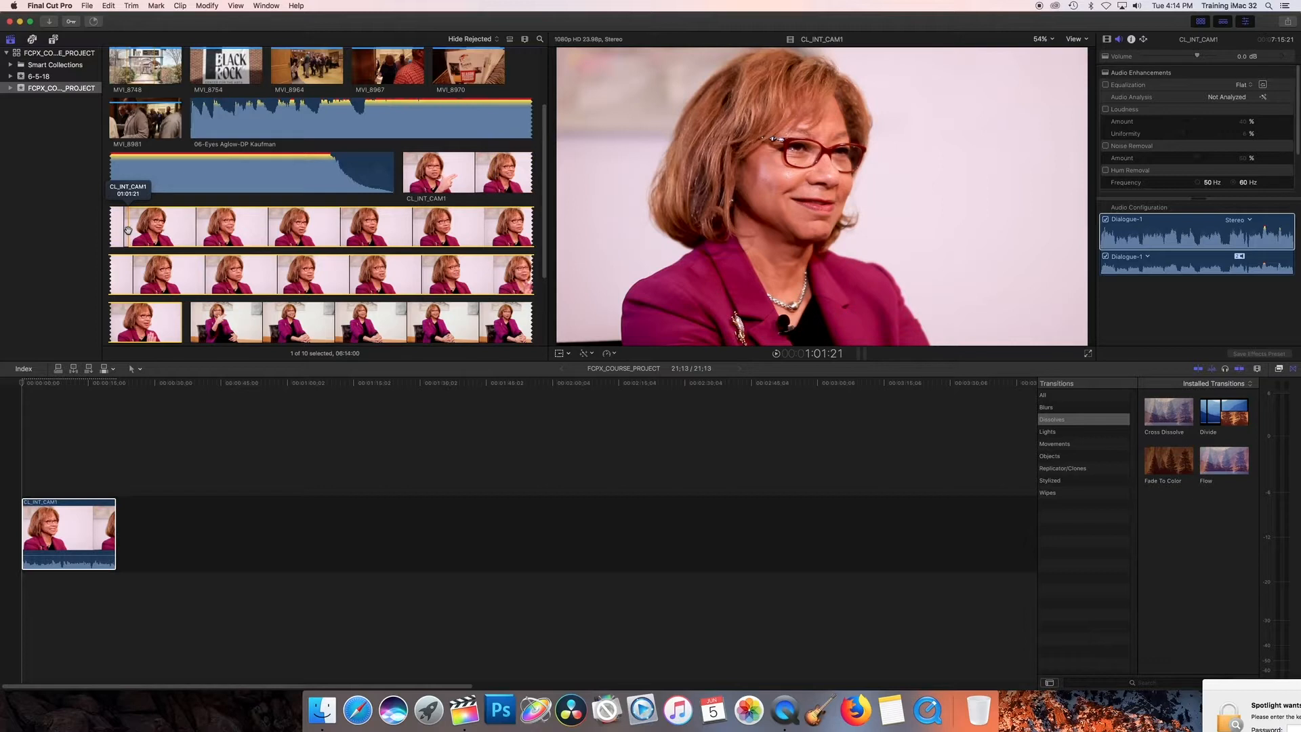
{"action": "left_click_drag", "start_coordinate": [155, 229], "coordinate": [162, 529]}
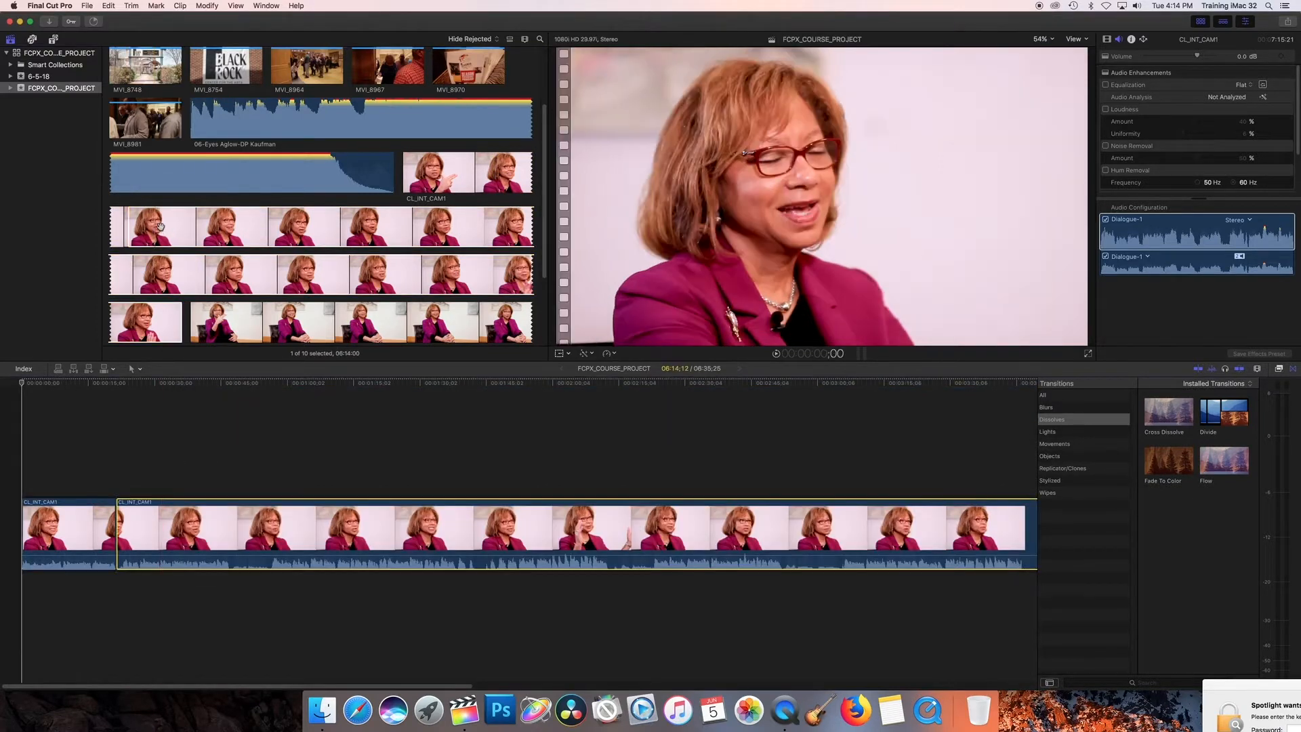
Split the second interview clip with the Blade tool and cut the timeline down so the interview ends at 1:33:12
{"action": "left_click", "coordinate": [134, 368]}
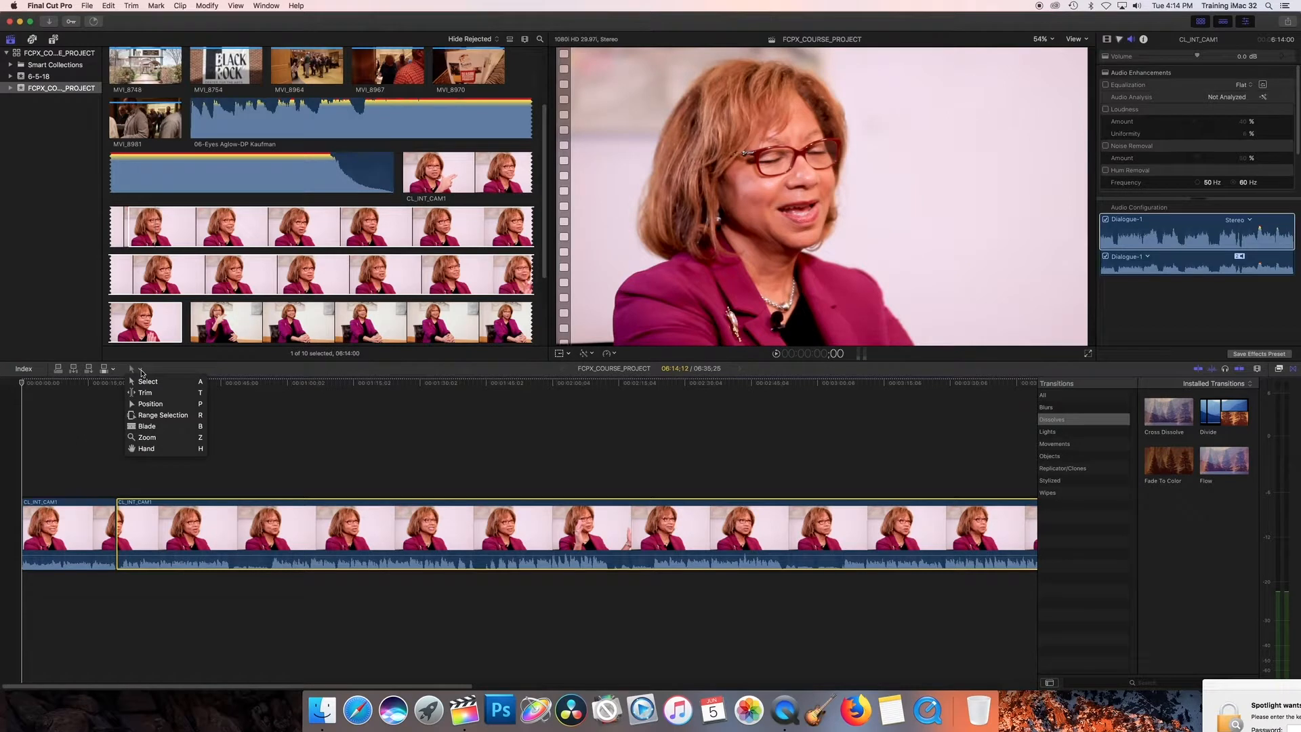
{"action": "left_click", "coordinate": [151, 428]}
{"action": "left_click", "coordinate": [268, 535]}
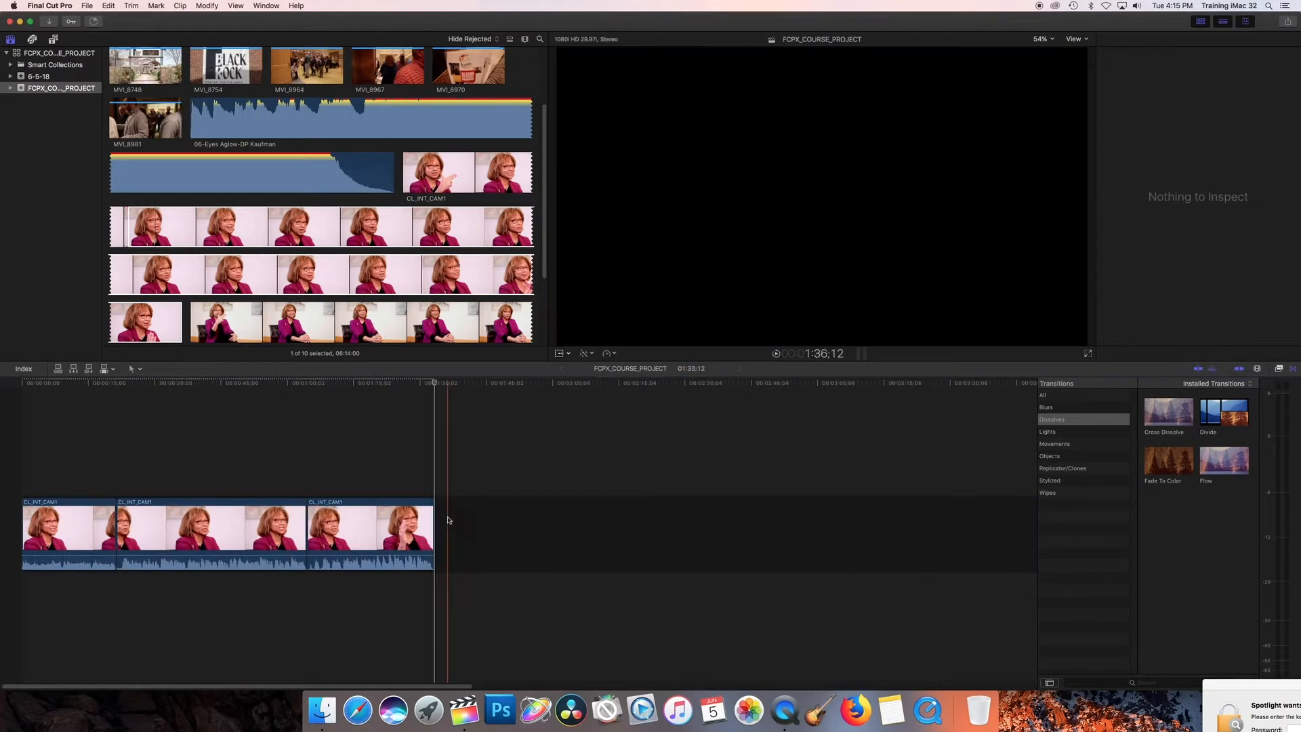
{"action": "mouse_move", "coordinate": [448, 521]}
{"action": "left_mouse_down"}
{"action": "mouse_move", "coordinate": [486, 523]}
{"action": "mouse_move", "coordinate": [428, 531]}
{"action": "left_mouse_up"}
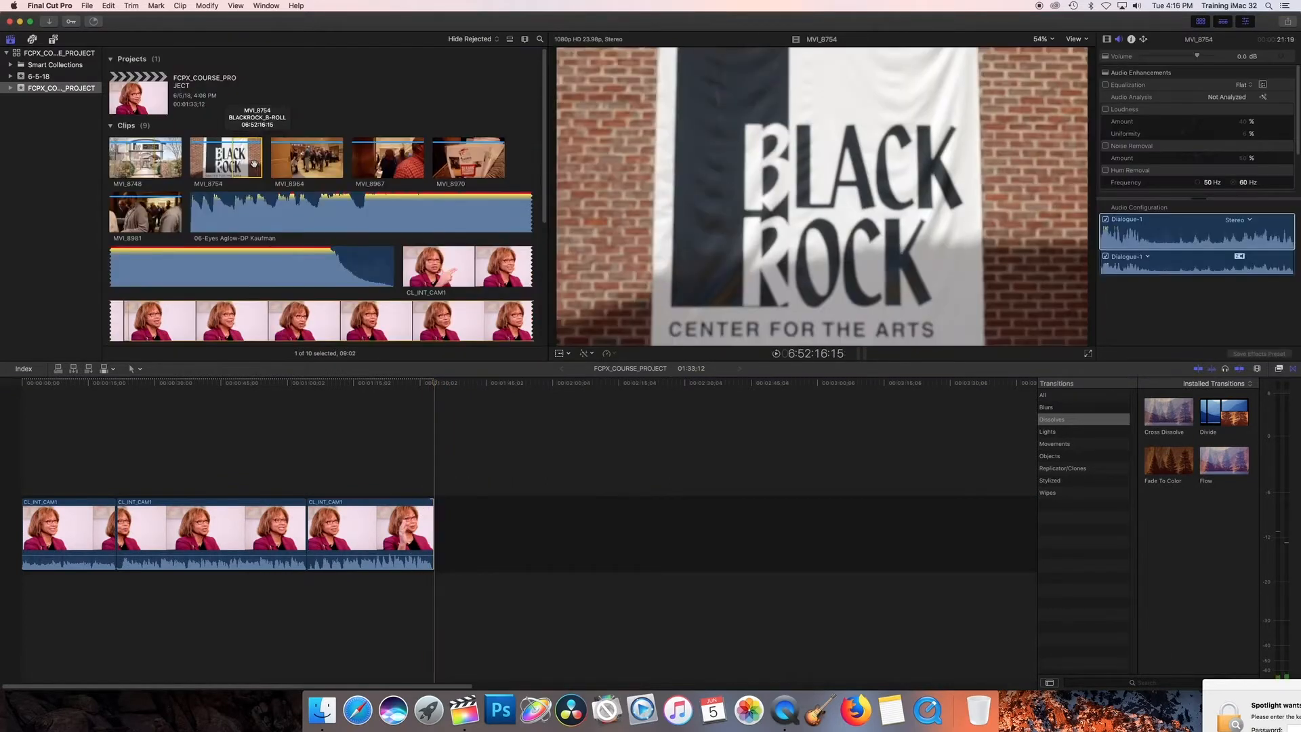
Connect the MVI_8754 and MVI_8748 clips above the interview, overlapping its two cuts, with Cross Dissolve transitions at their ends
{"action": "left_click_drag", "start_coordinate": [226, 157], "coordinate": [307, 462]}
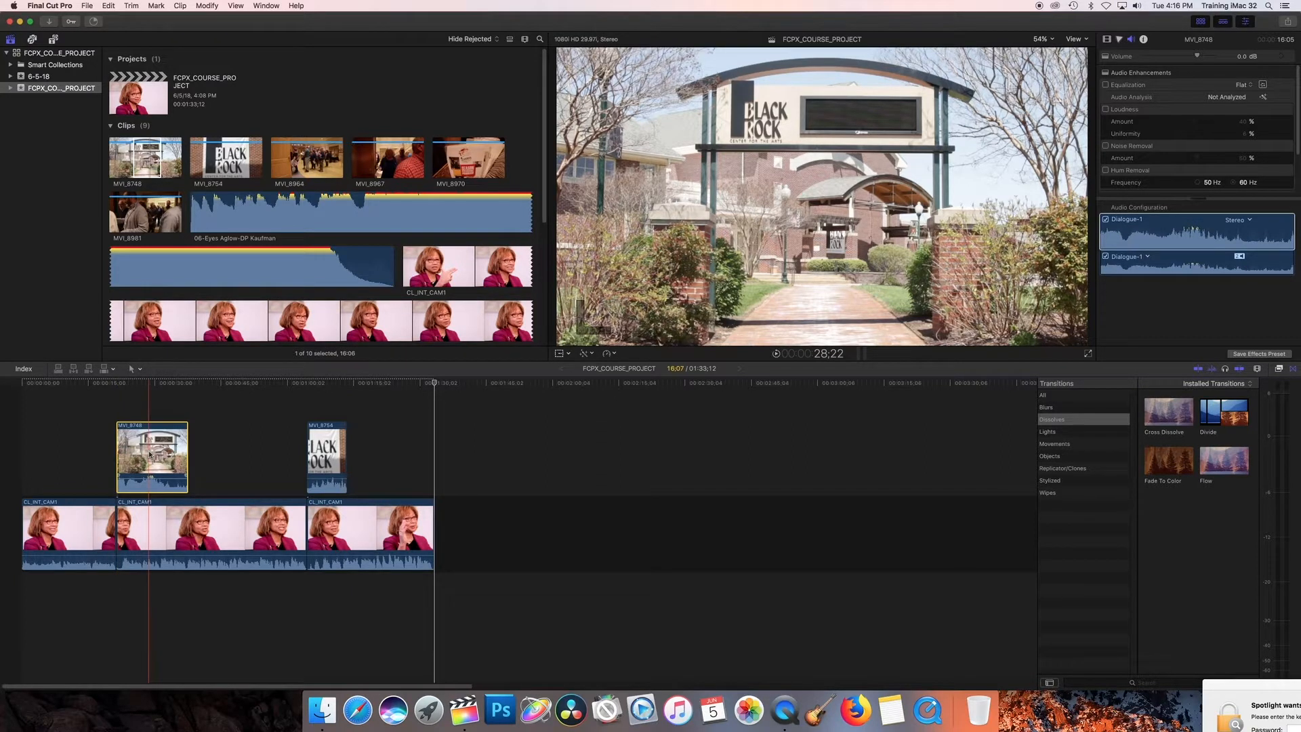
{"action": "left_click_drag", "start_coordinate": [149, 458], "coordinate": [129, 458]}
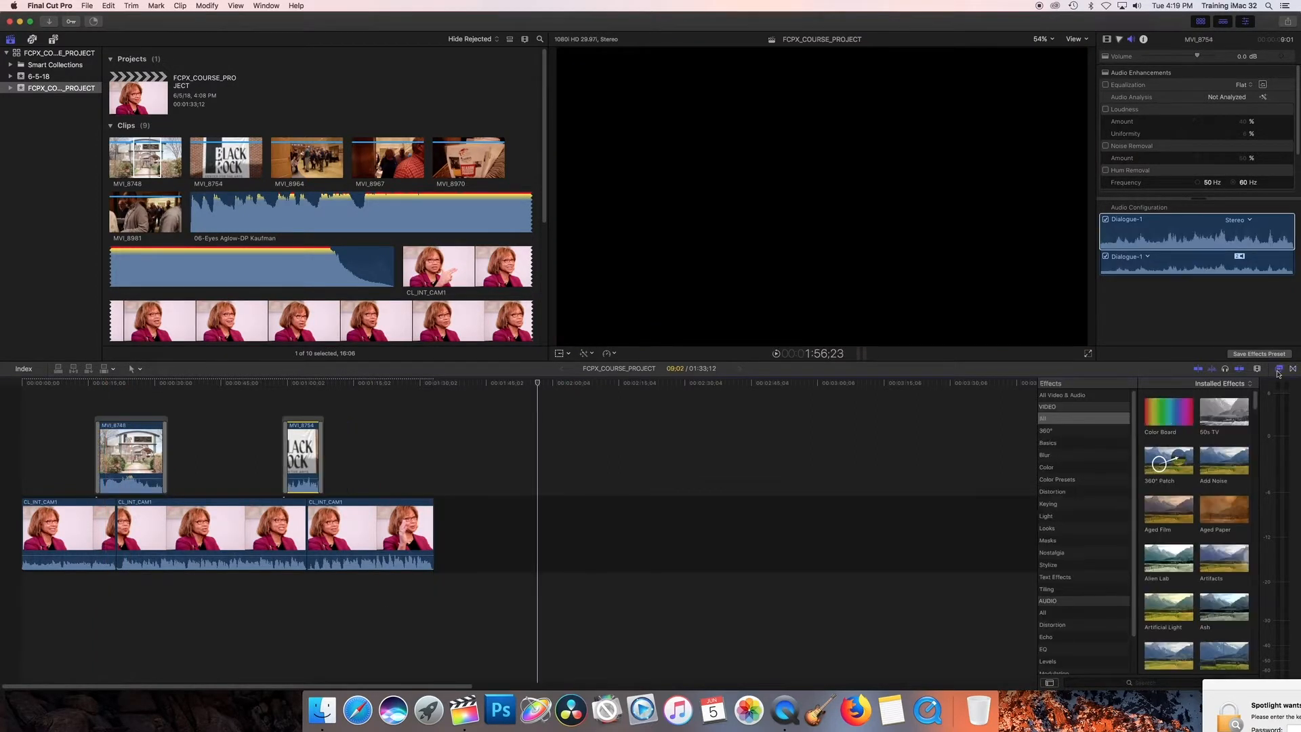
{"action": "left_click", "coordinate": [1292, 369]}
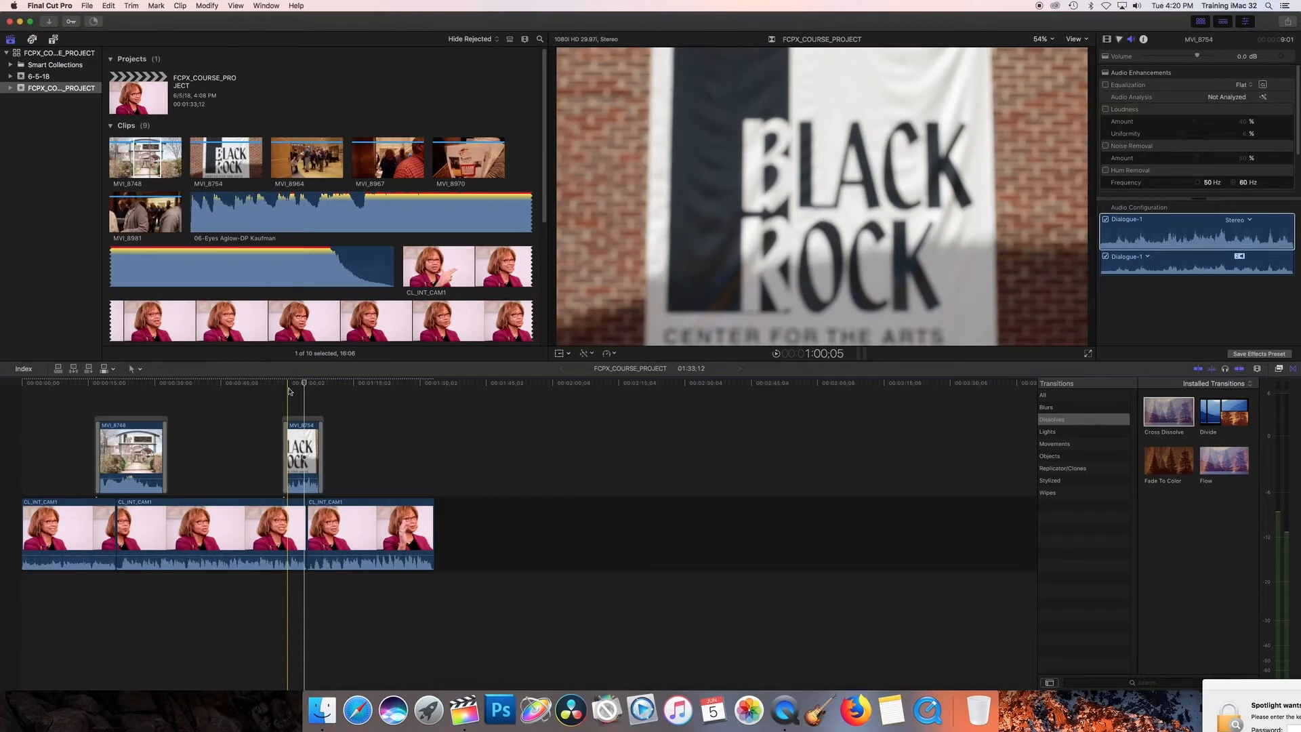
Apply the Aged Film video effect to the connected MVI_8748 clip
{"action": "left_click", "coordinate": [1279, 368]}
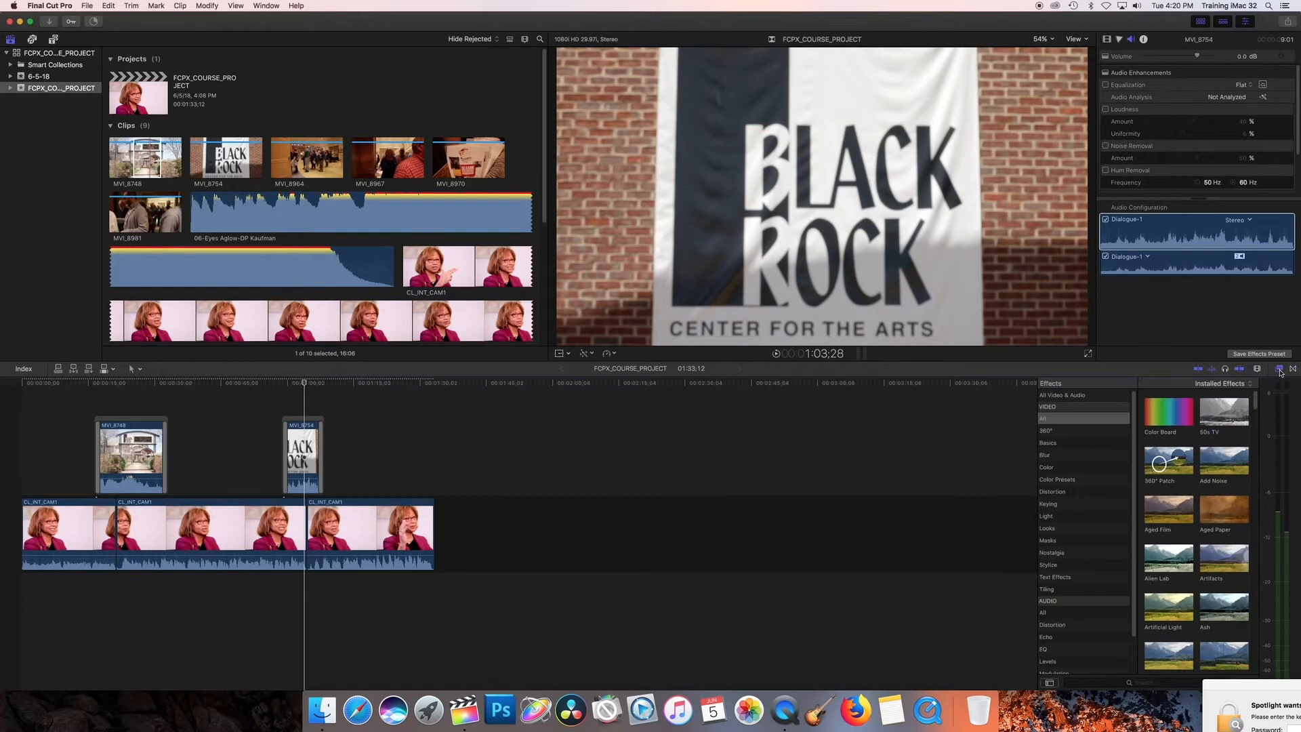
{"action": "left_click_drag", "start_coordinate": [1168, 558], "coordinate": [301, 452]}
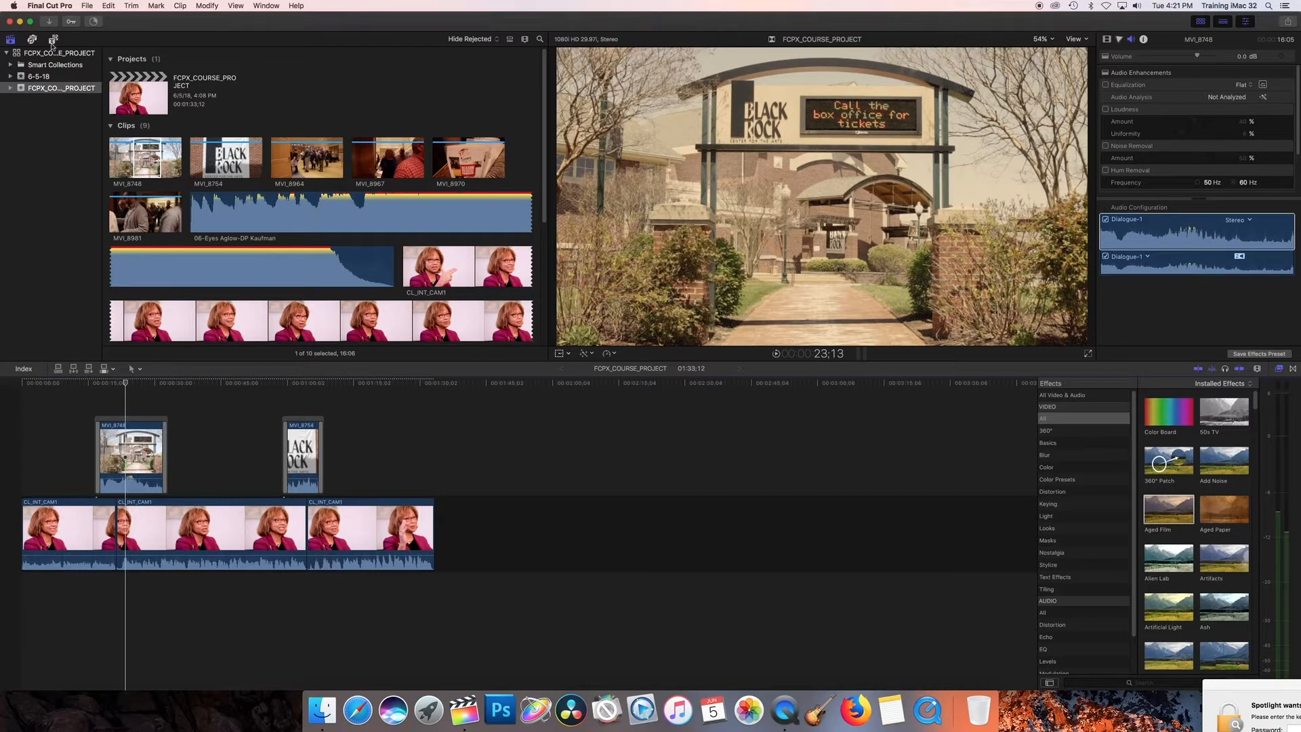
Add a 10-second Basic Lower Third title at the timeline start with the interviewee's name and "First Lady of Montgomery County"
{"action": "left_click", "coordinate": [52, 40]}
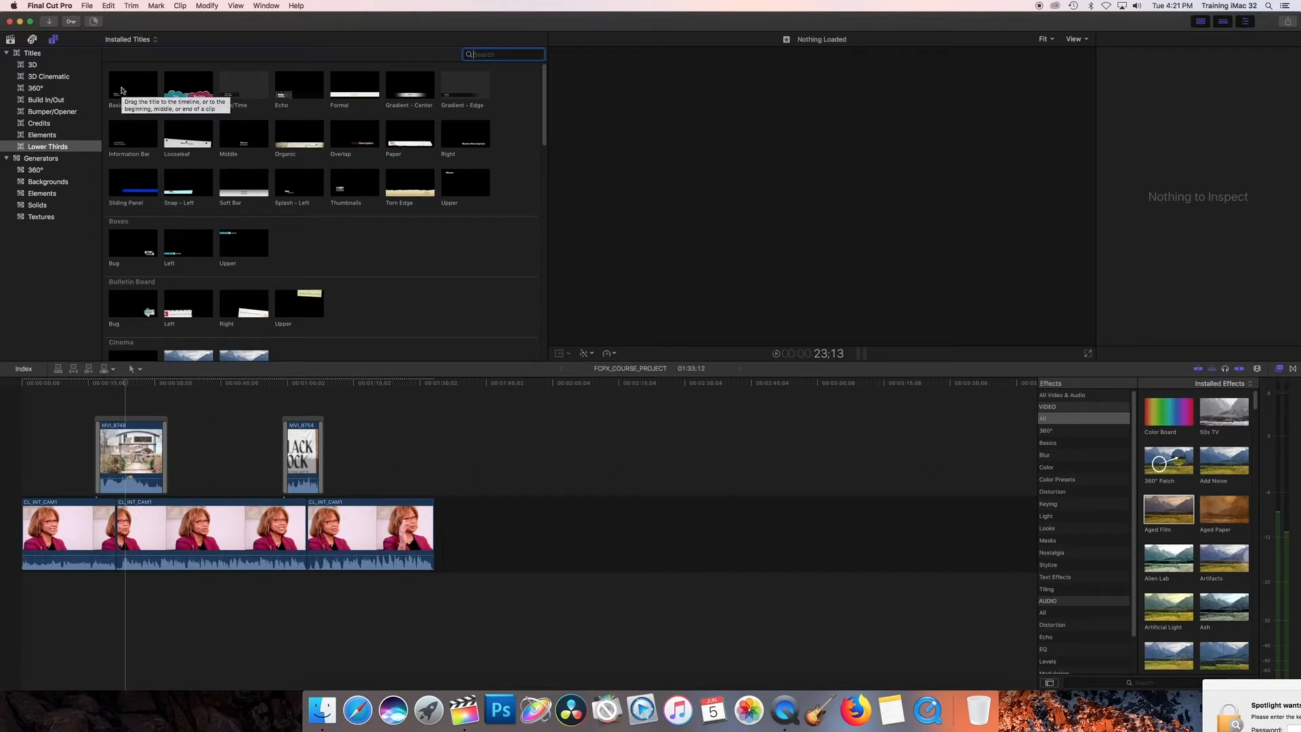
{"action": "left_click_drag", "start_coordinate": [122, 90], "coordinate": [52, 475]}
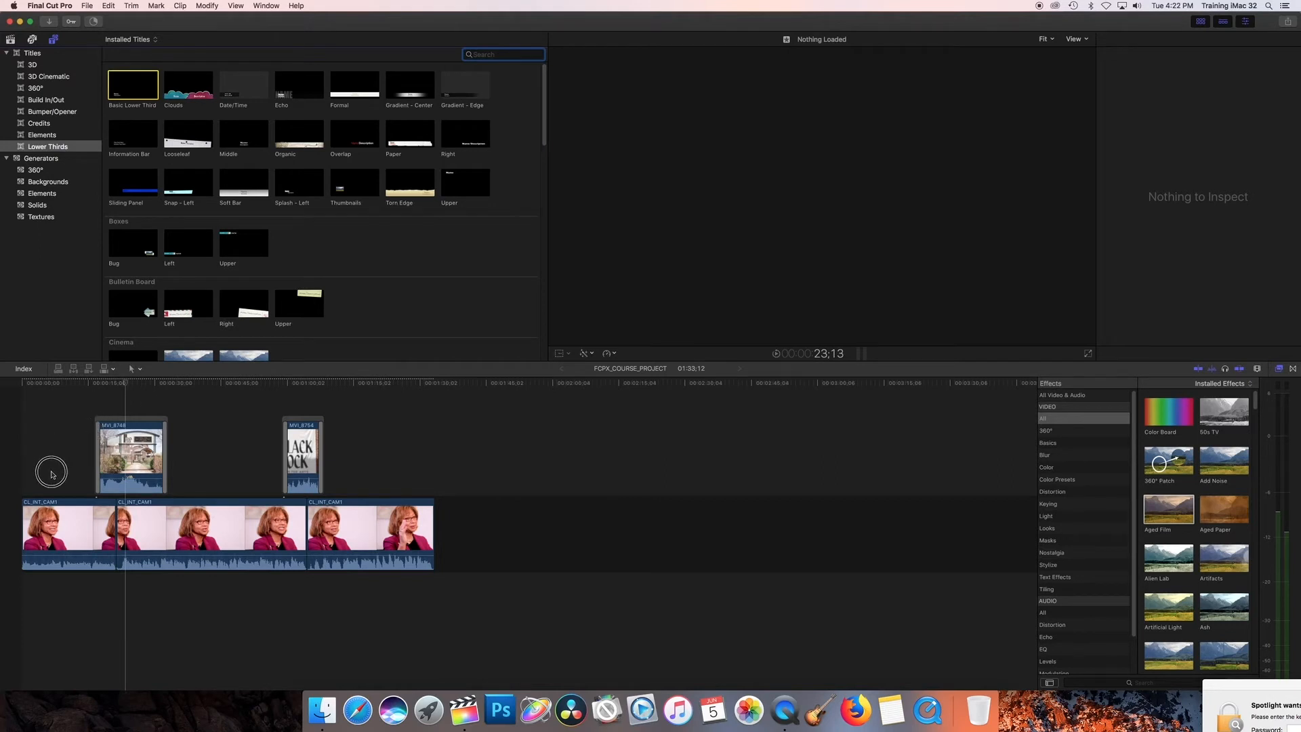
{"action": "type", "text": "Lady of Montgomer"}
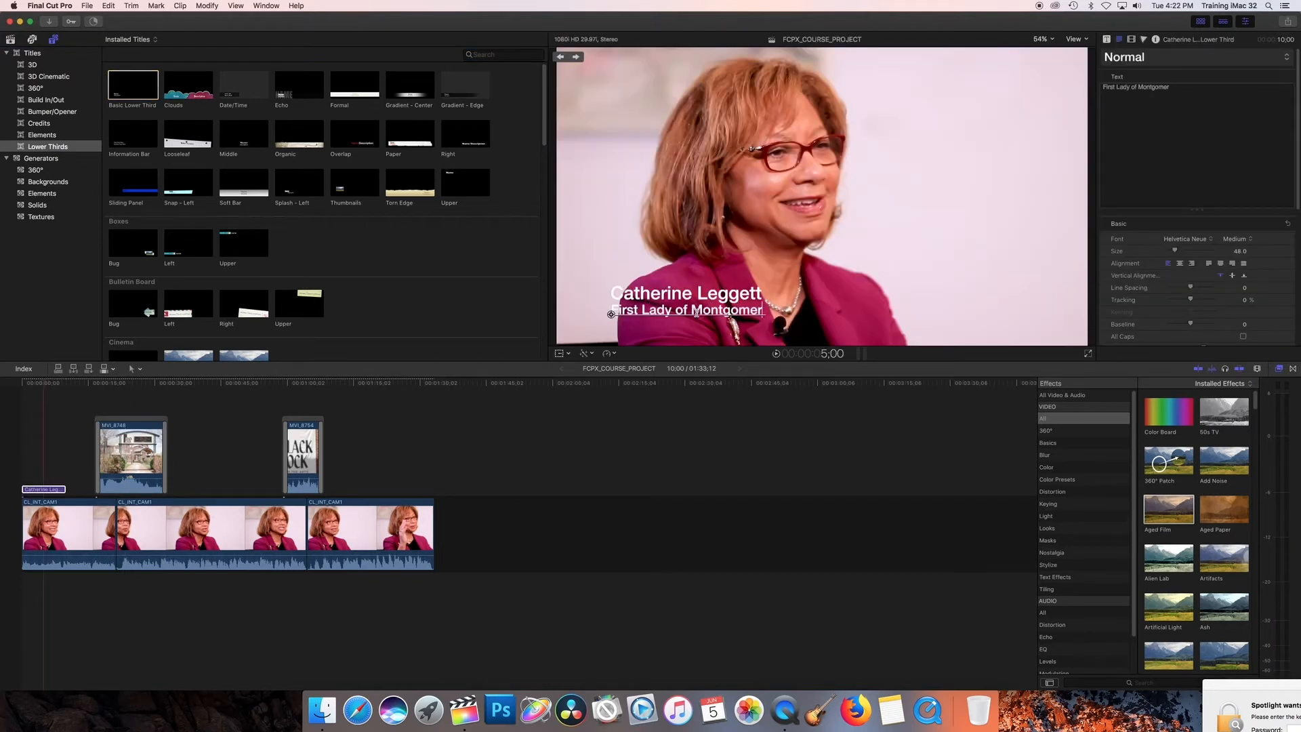
{"action": "type", "text": "y County"}
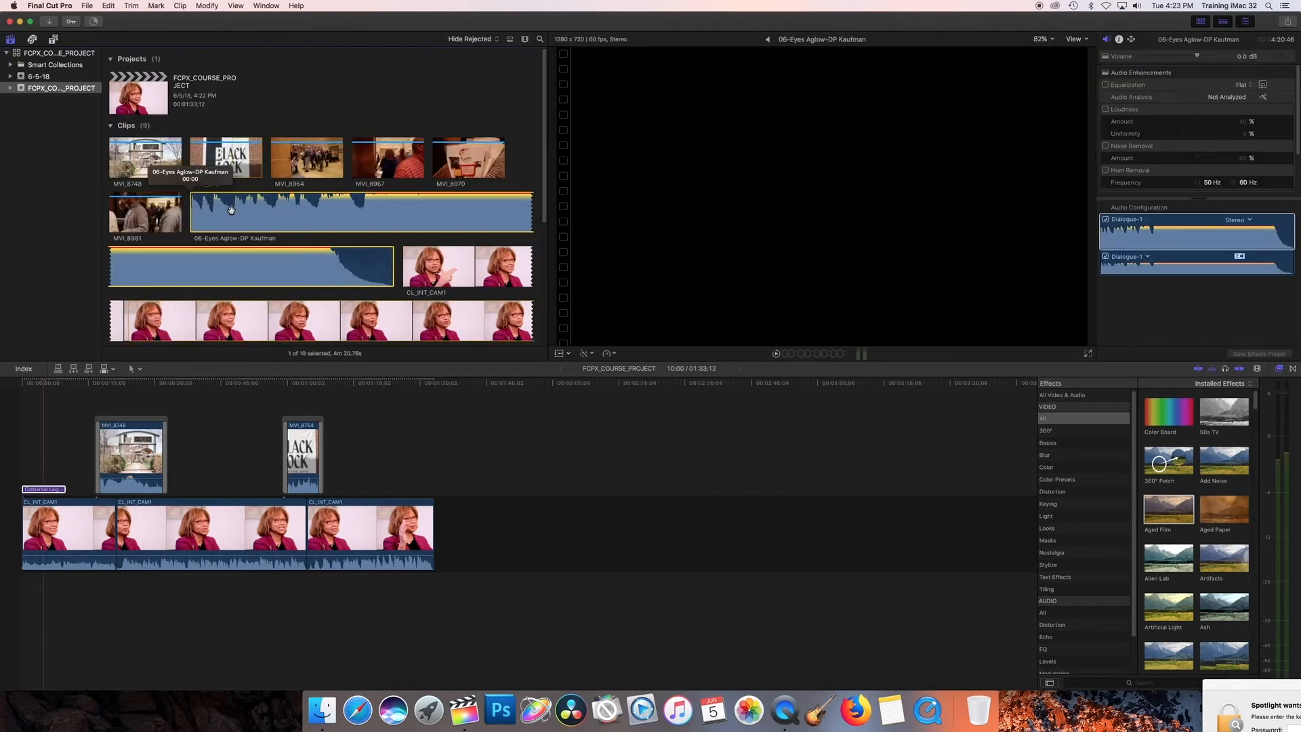
Place the 06-Eyes Aglow-DP Kaufman music beneath the interview from the timeline start, ending with the last interview clip
{"action": "left_click_drag", "start_coordinate": [231, 210], "coordinate": [11, 586]}
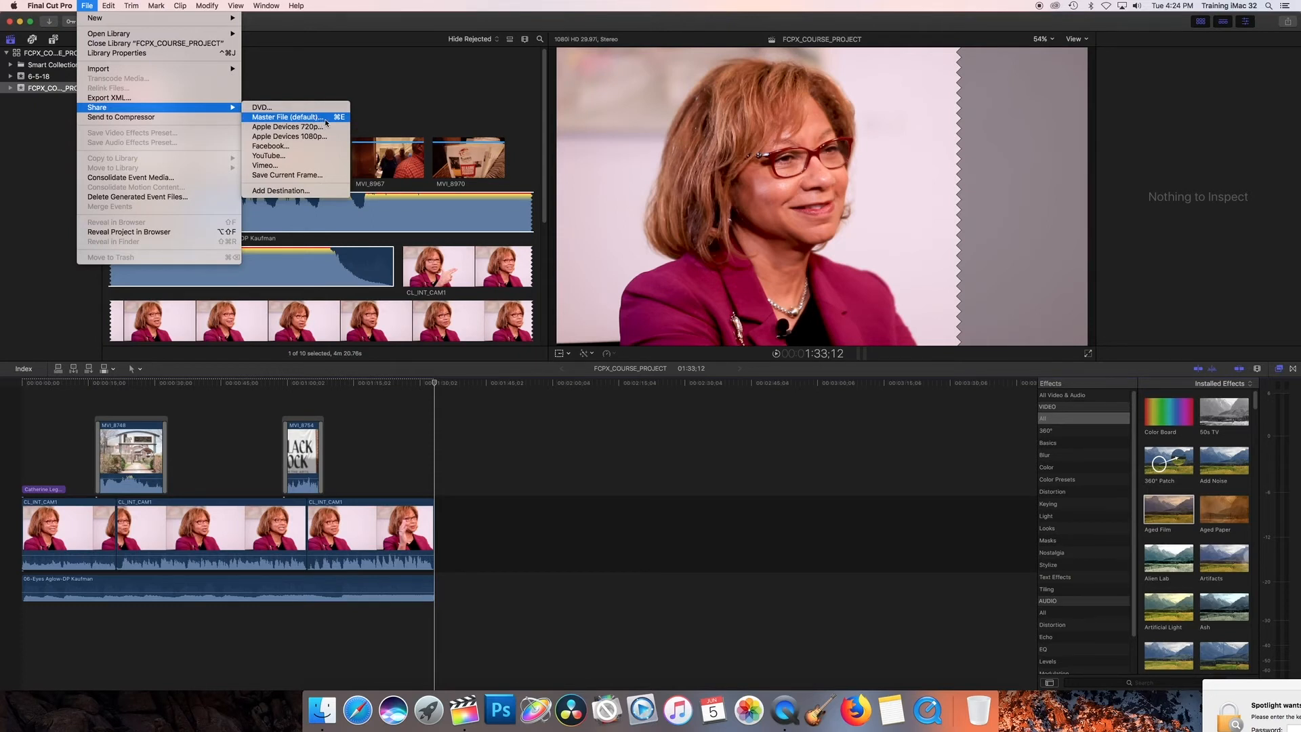
Share the project as a Master File in Video and Audio format with the H.264 codec, and open its background task progress
{"action": "left_click", "coordinate": [324, 119]}
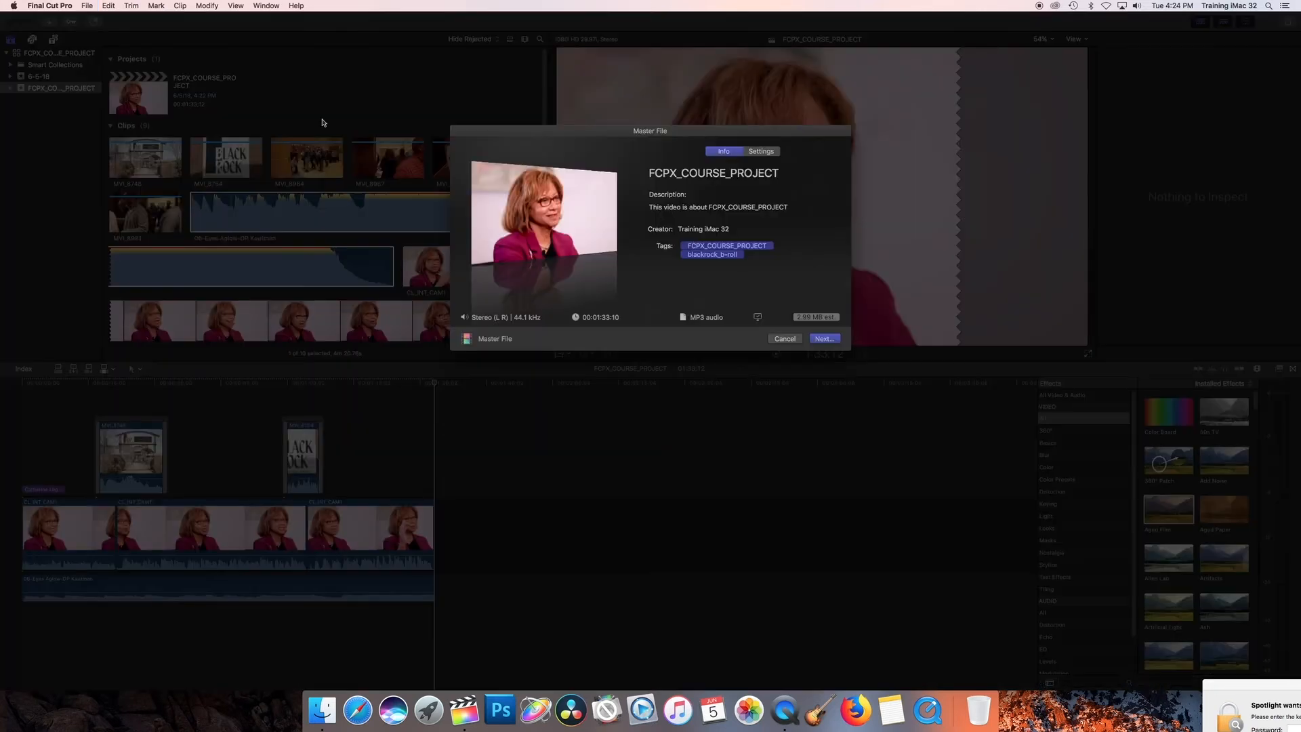
{"action": "left_click", "coordinate": [760, 151]}
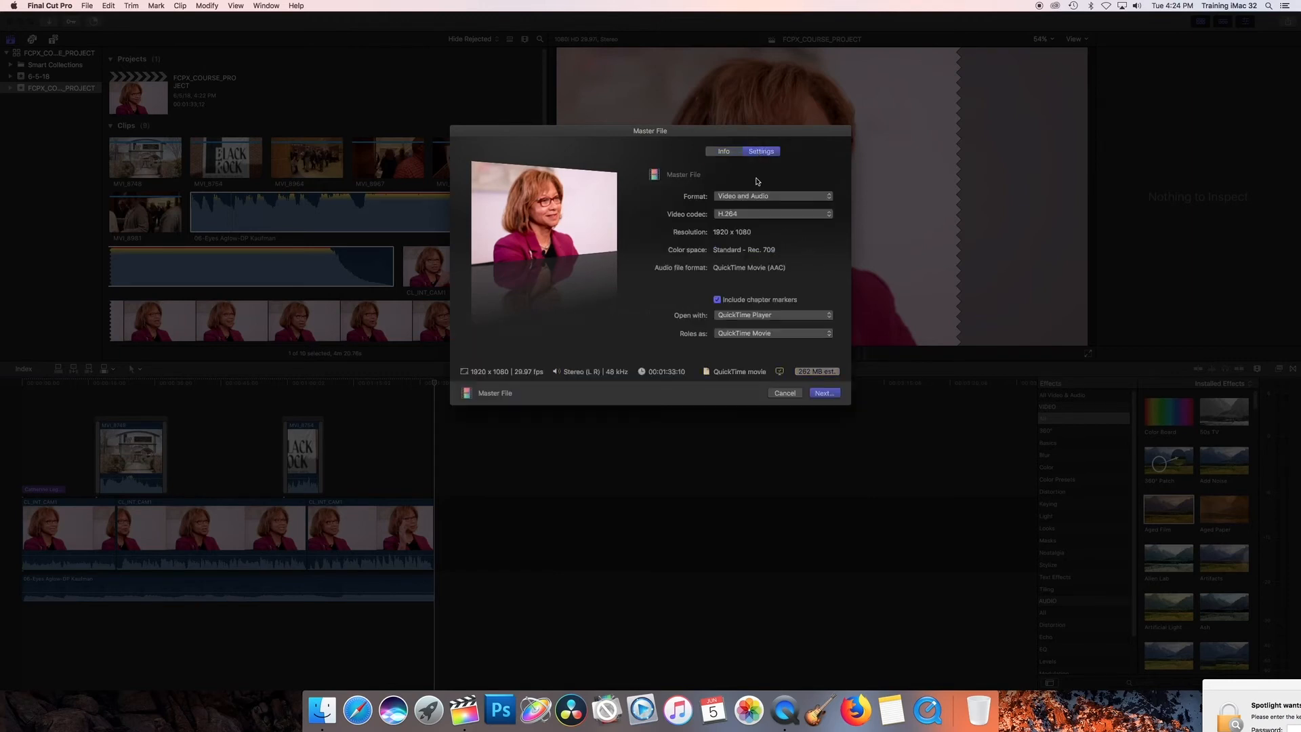
{"action": "left_click", "coordinate": [766, 215]}
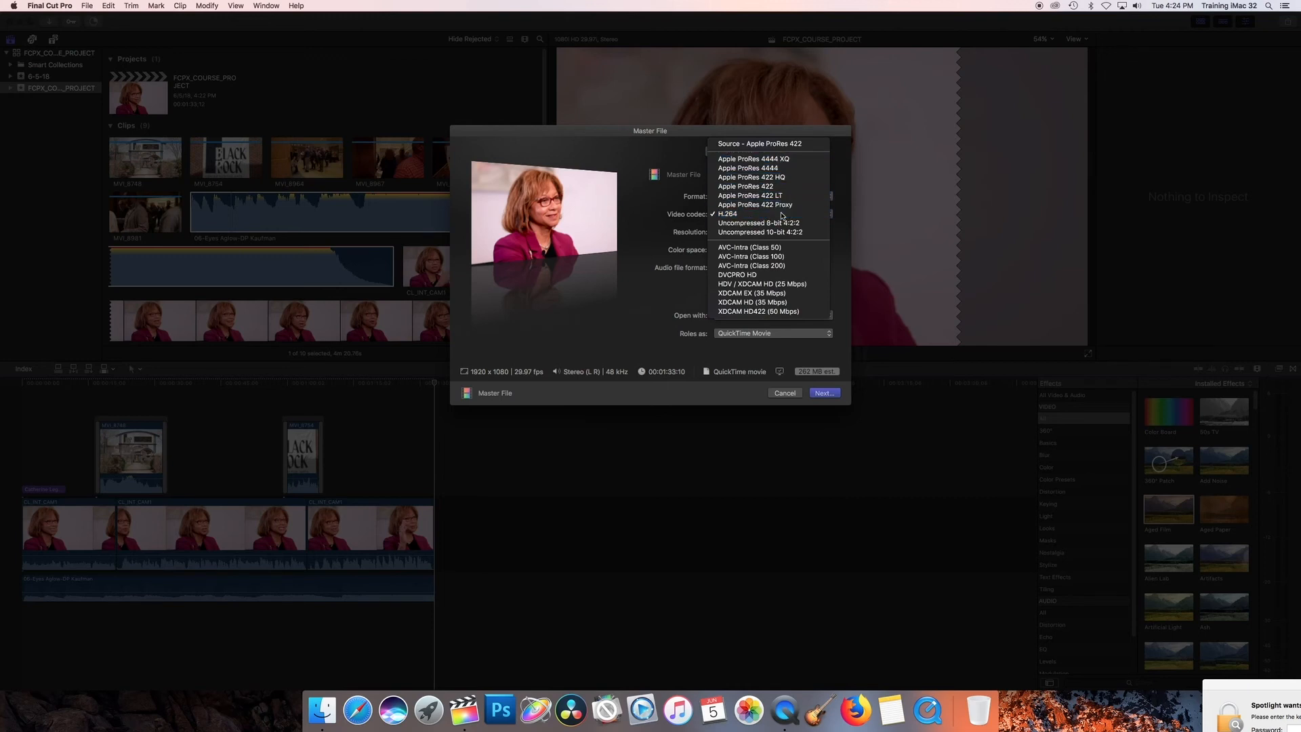
{"action": "left_click", "coordinate": [781, 216]}
{"action": "left_click", "coordinate": [824, 394]}
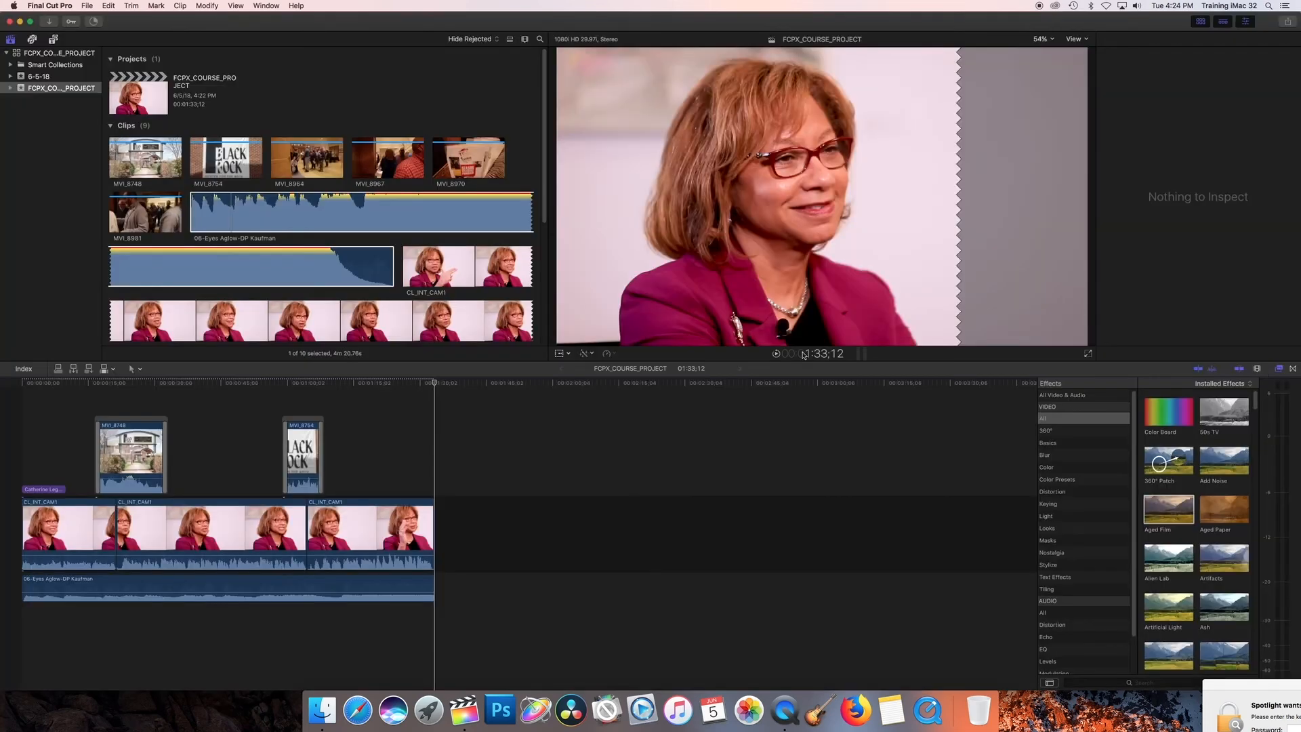
{"action": "left_click", "coordinate": [94, 21]}
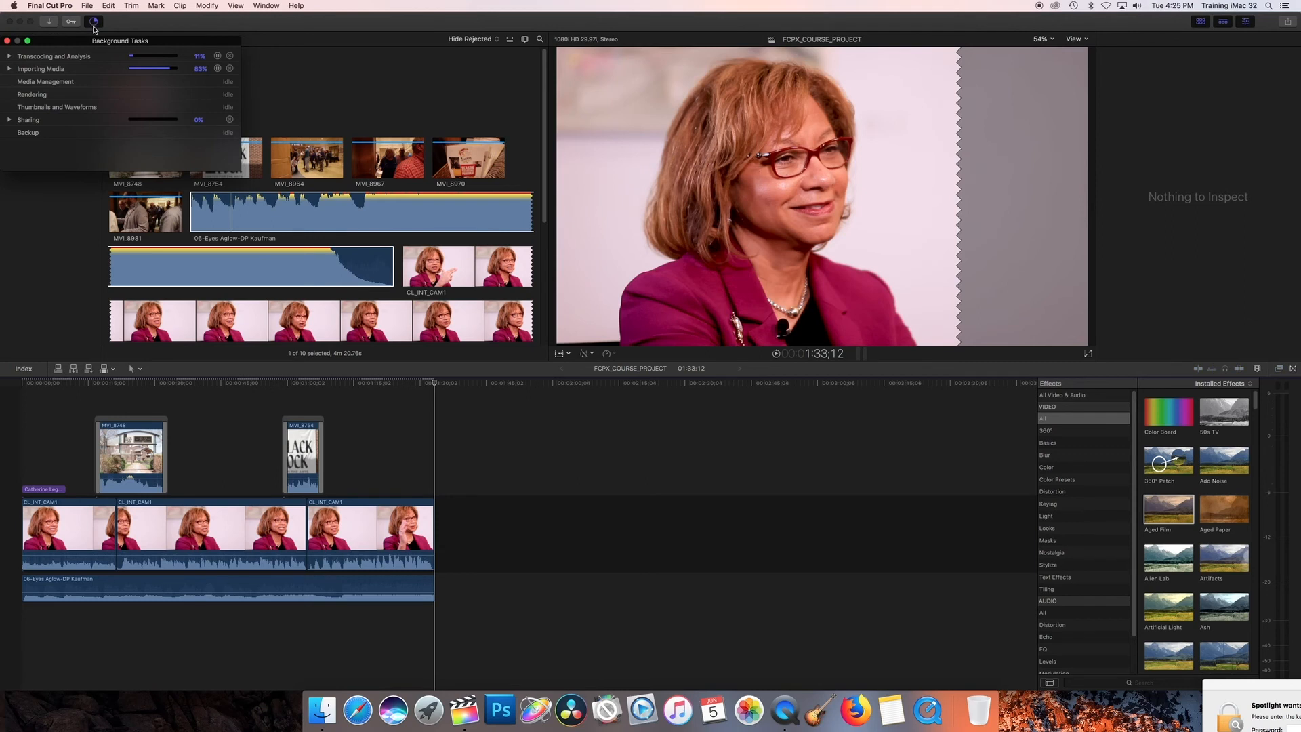